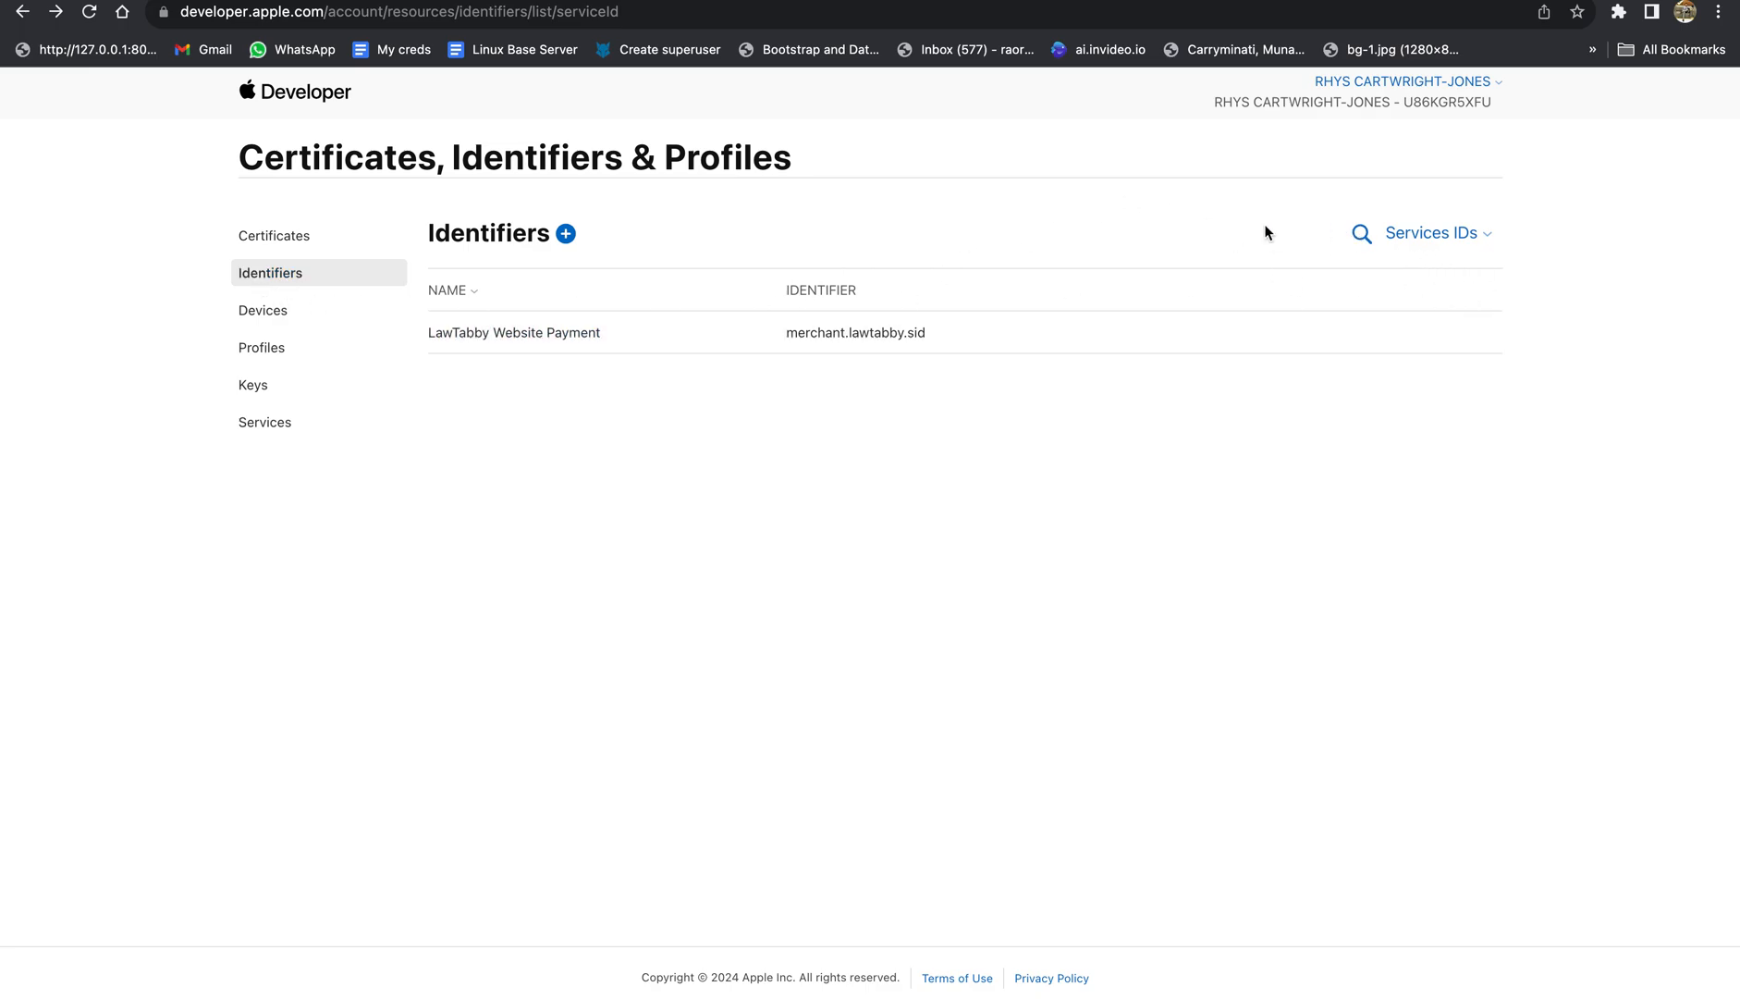
pyautogui.click(1463, 235)
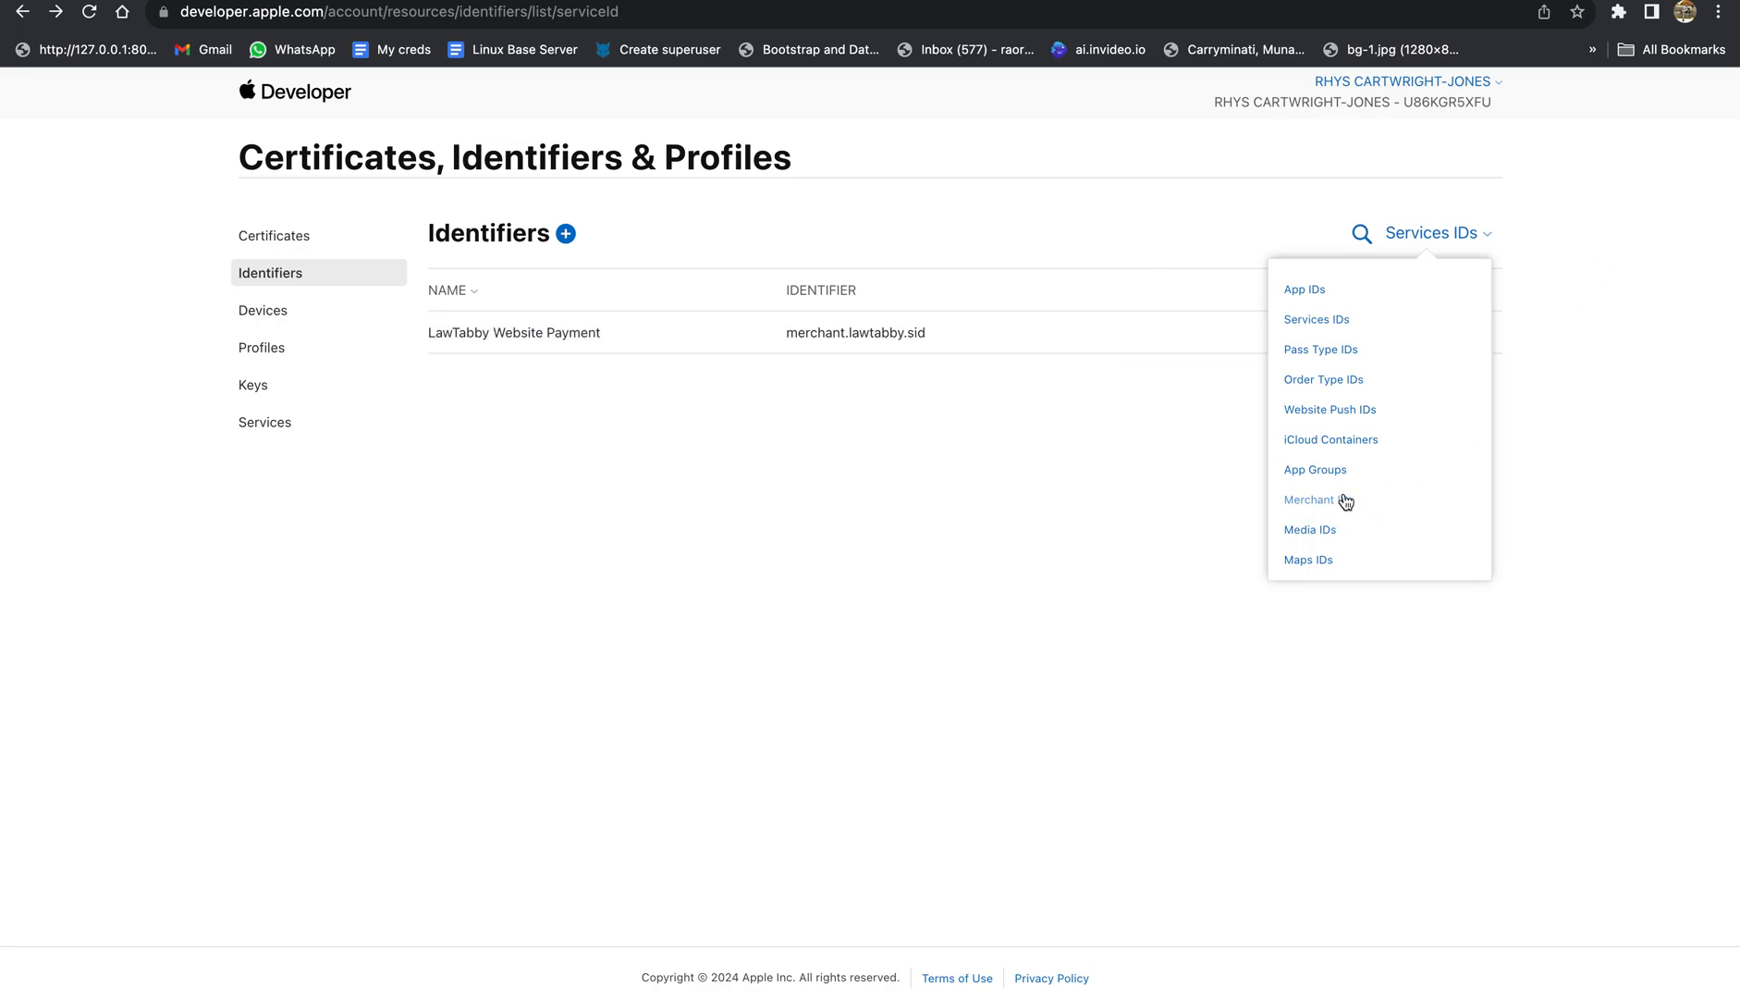
pyautogui.click(978, 386)
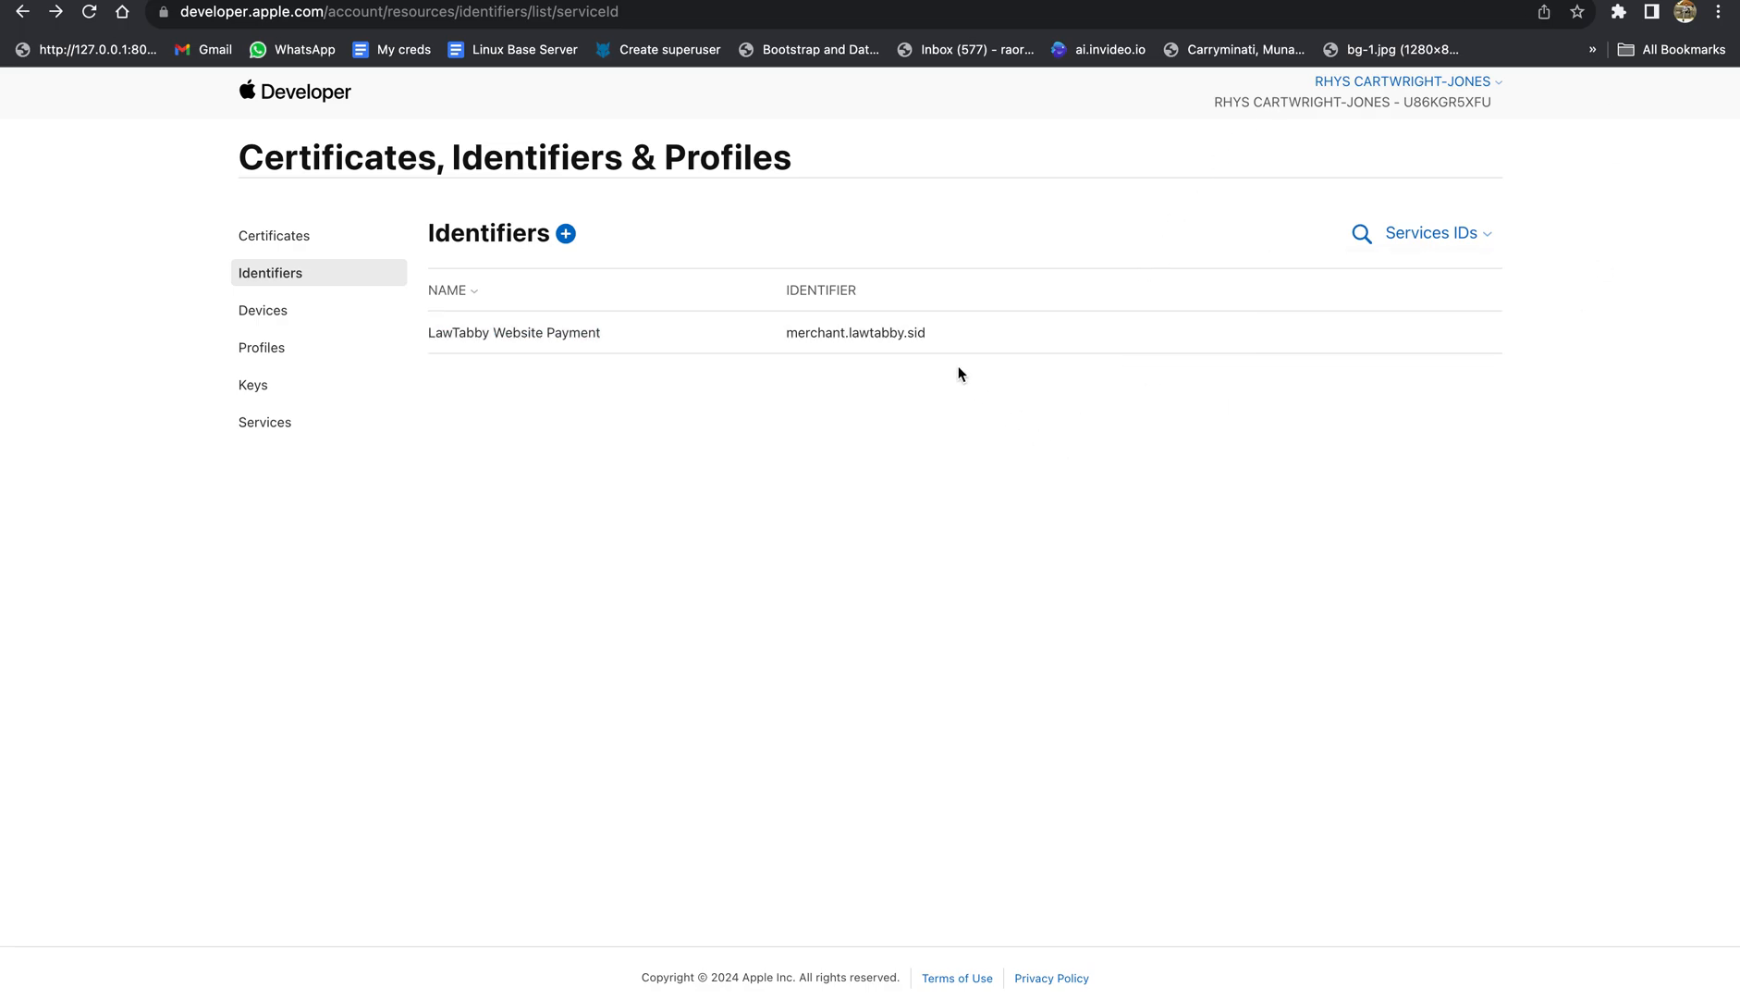
# - Open the registration page for a new identifier and examine the description of the Merchant IDs type
pyautogui.click(566, 234)
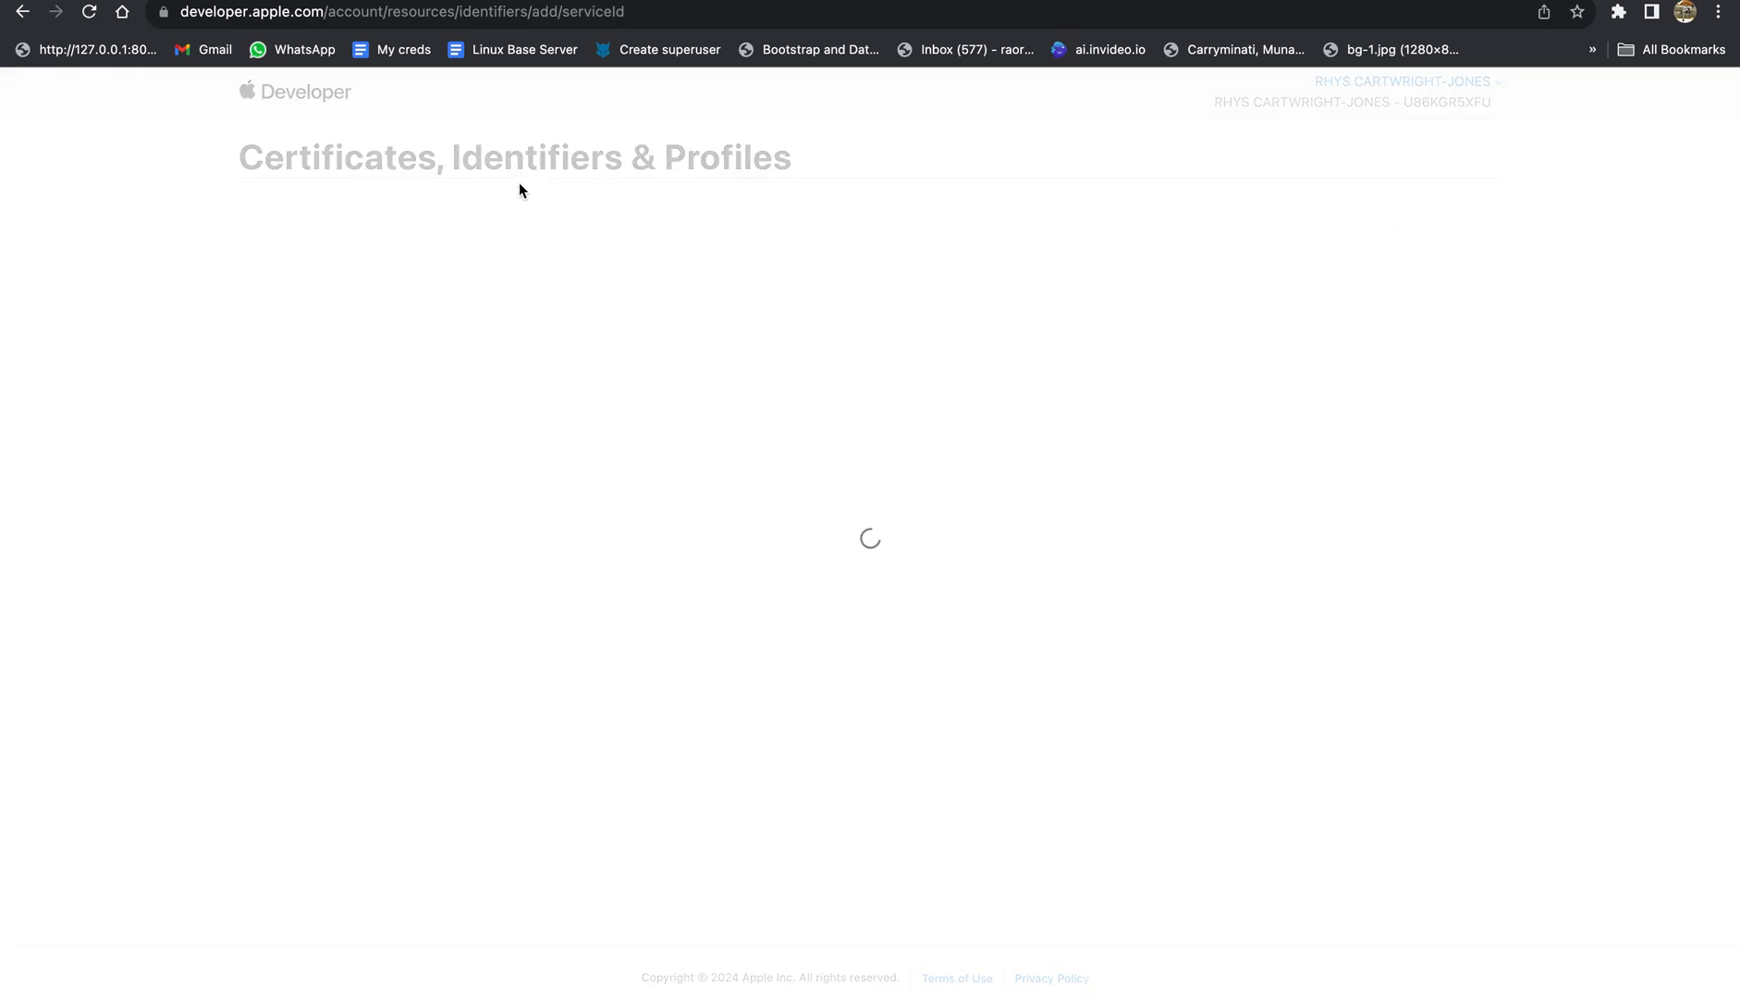
pyautogui.scroll(-5, 573, 679)
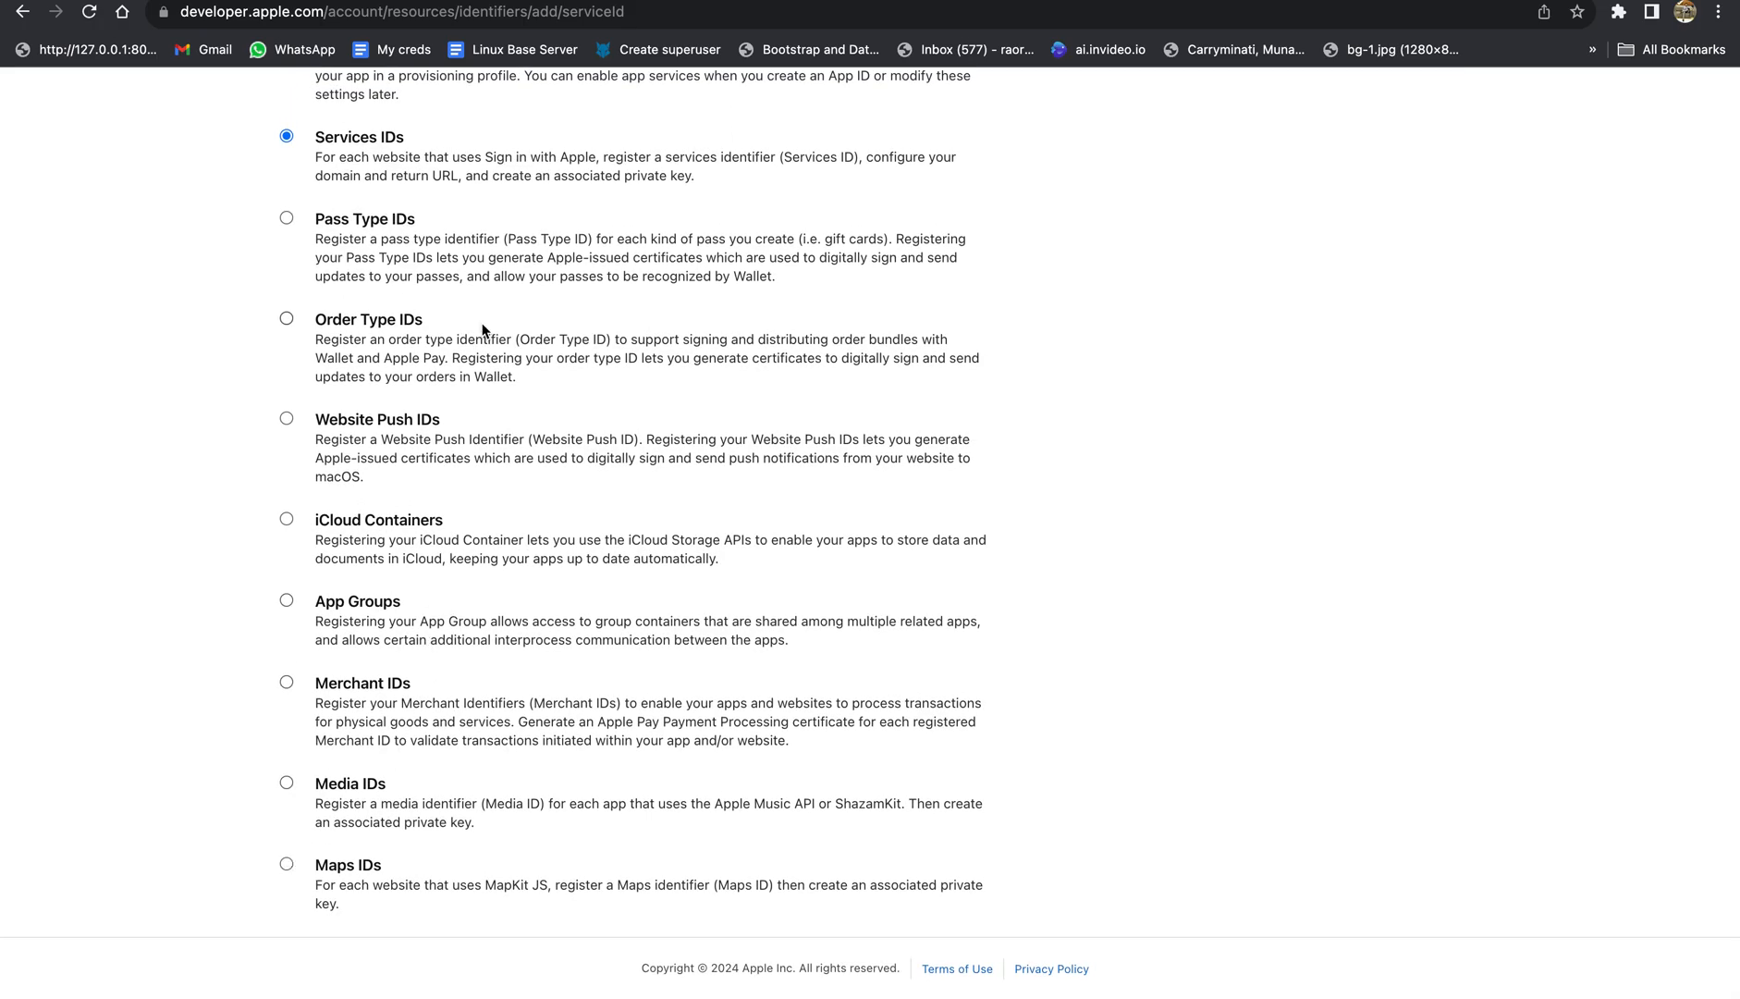
pyautogui.scroll(5, 482, 331)
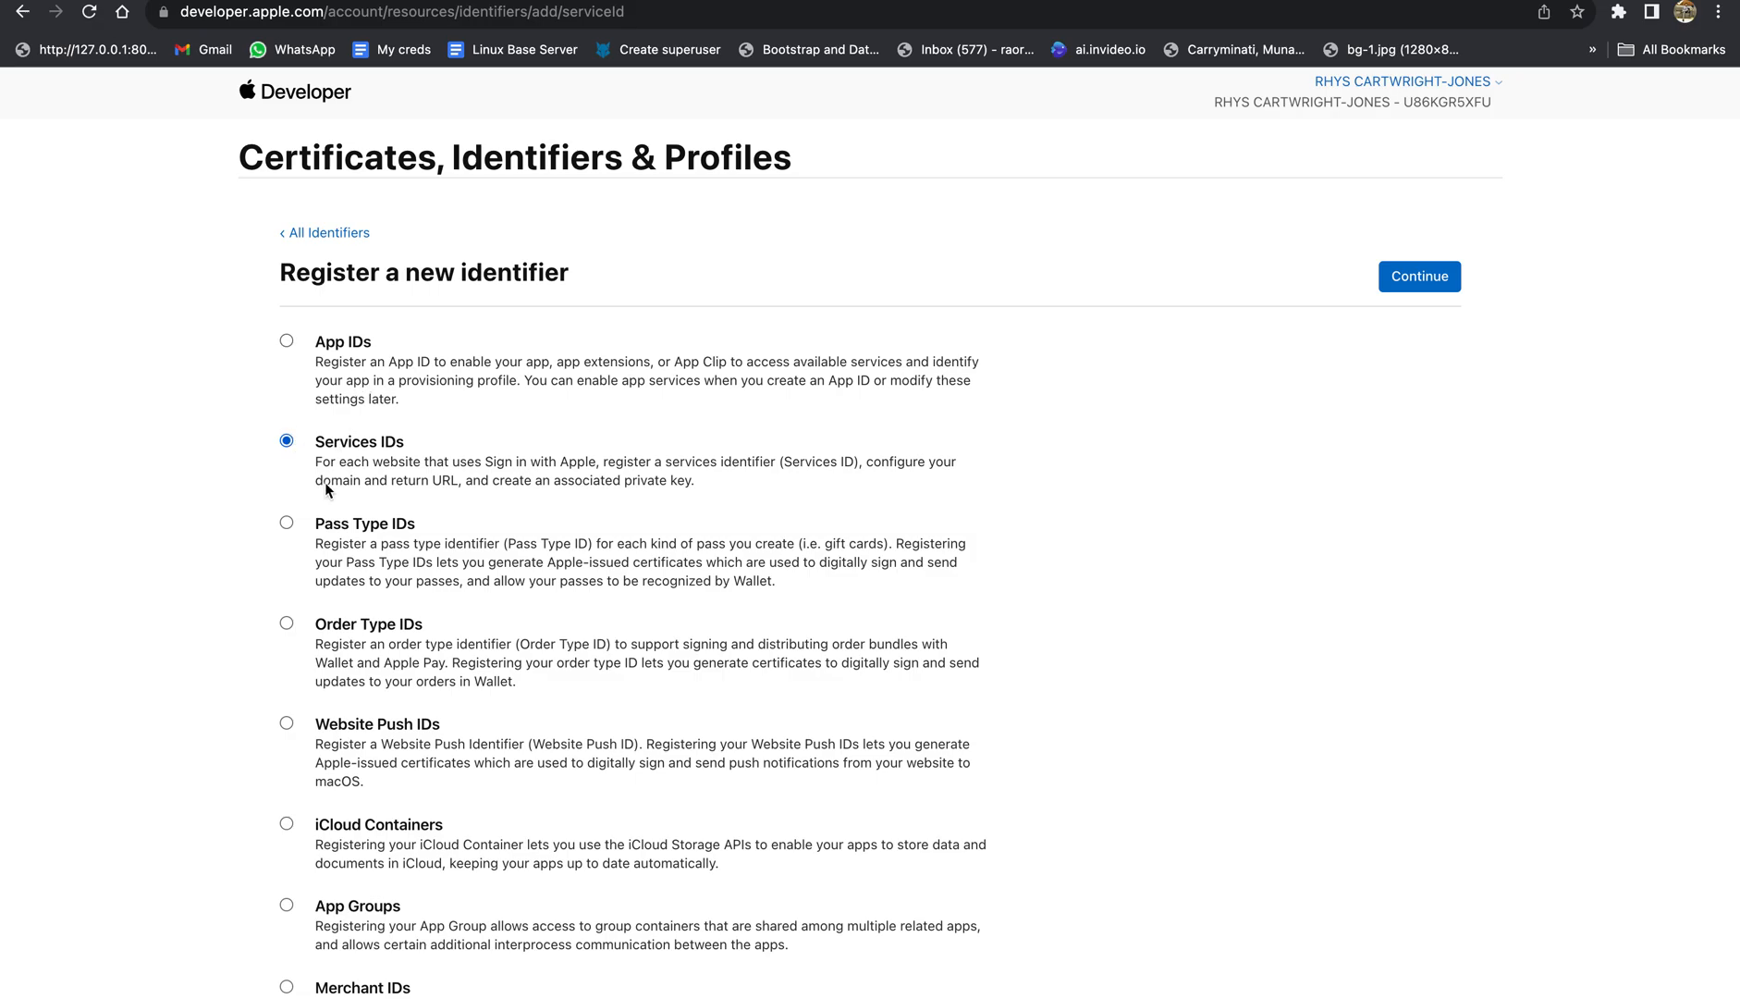
pyautogui.scroll(-5, 337, 611)
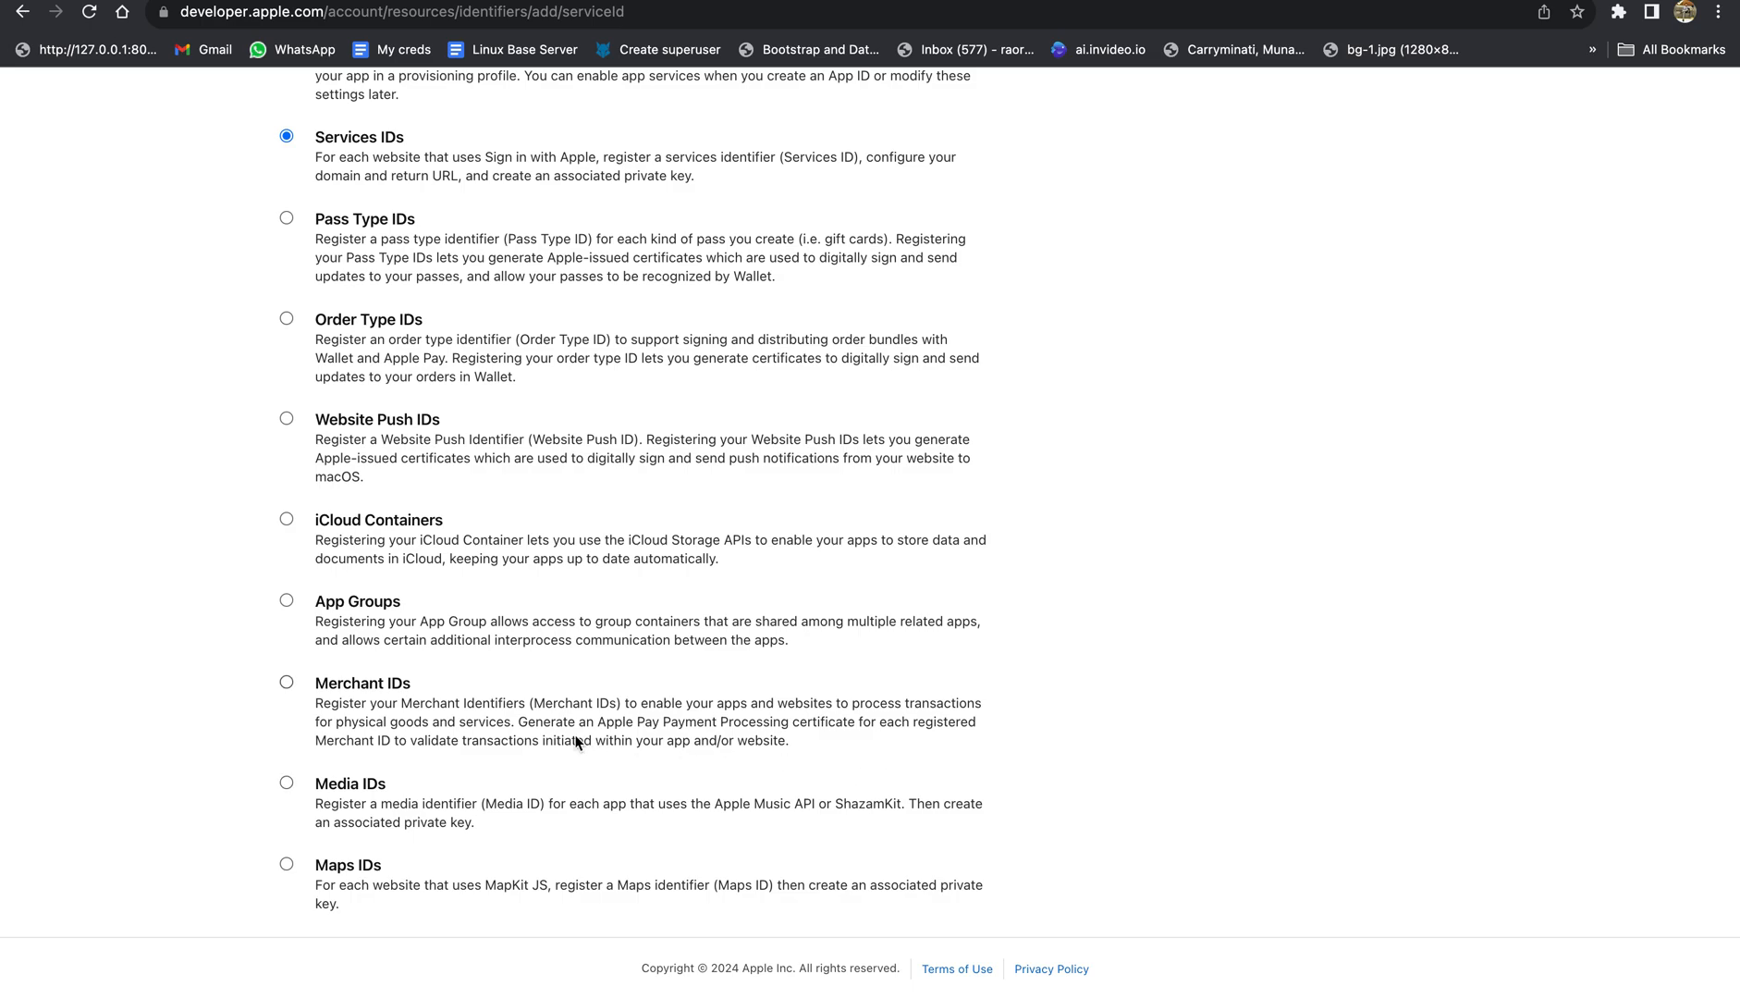
pyautogui.moveTo(316, 711); pyautogui.dragTo(628, 711)
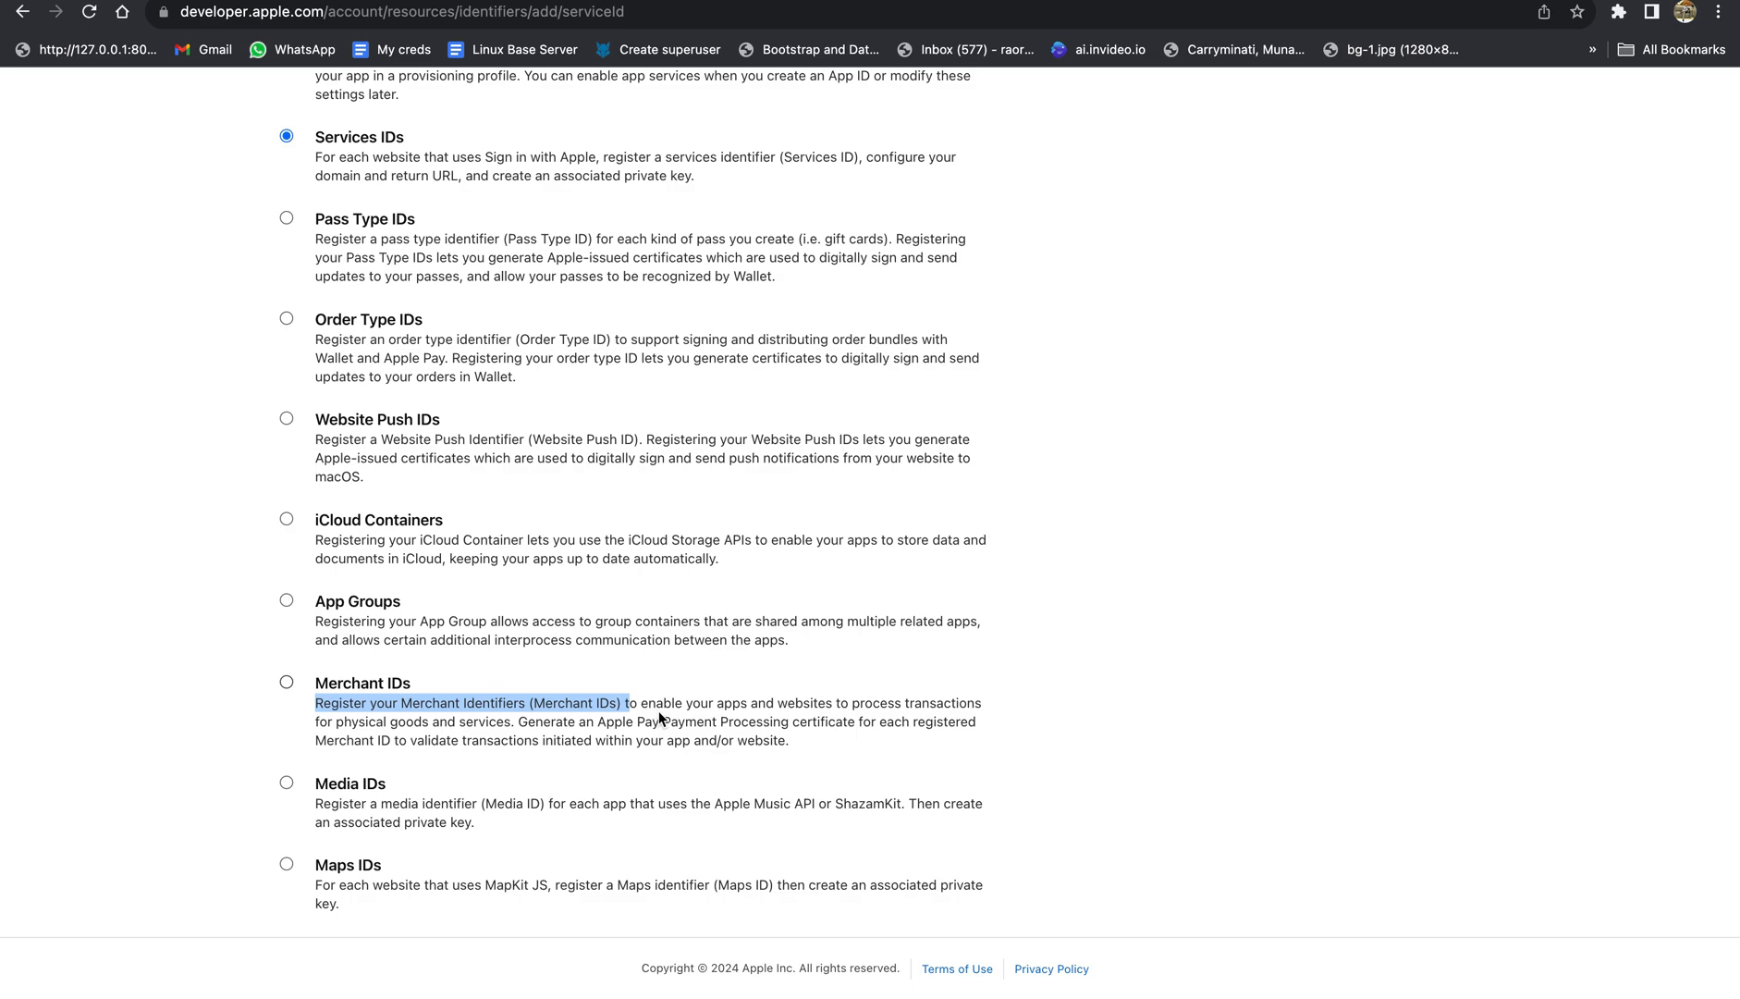
pyautogui.click(715, 712)
pyautogui.moveTo(716, 710); pyautogui.dragTo(1020, 705)
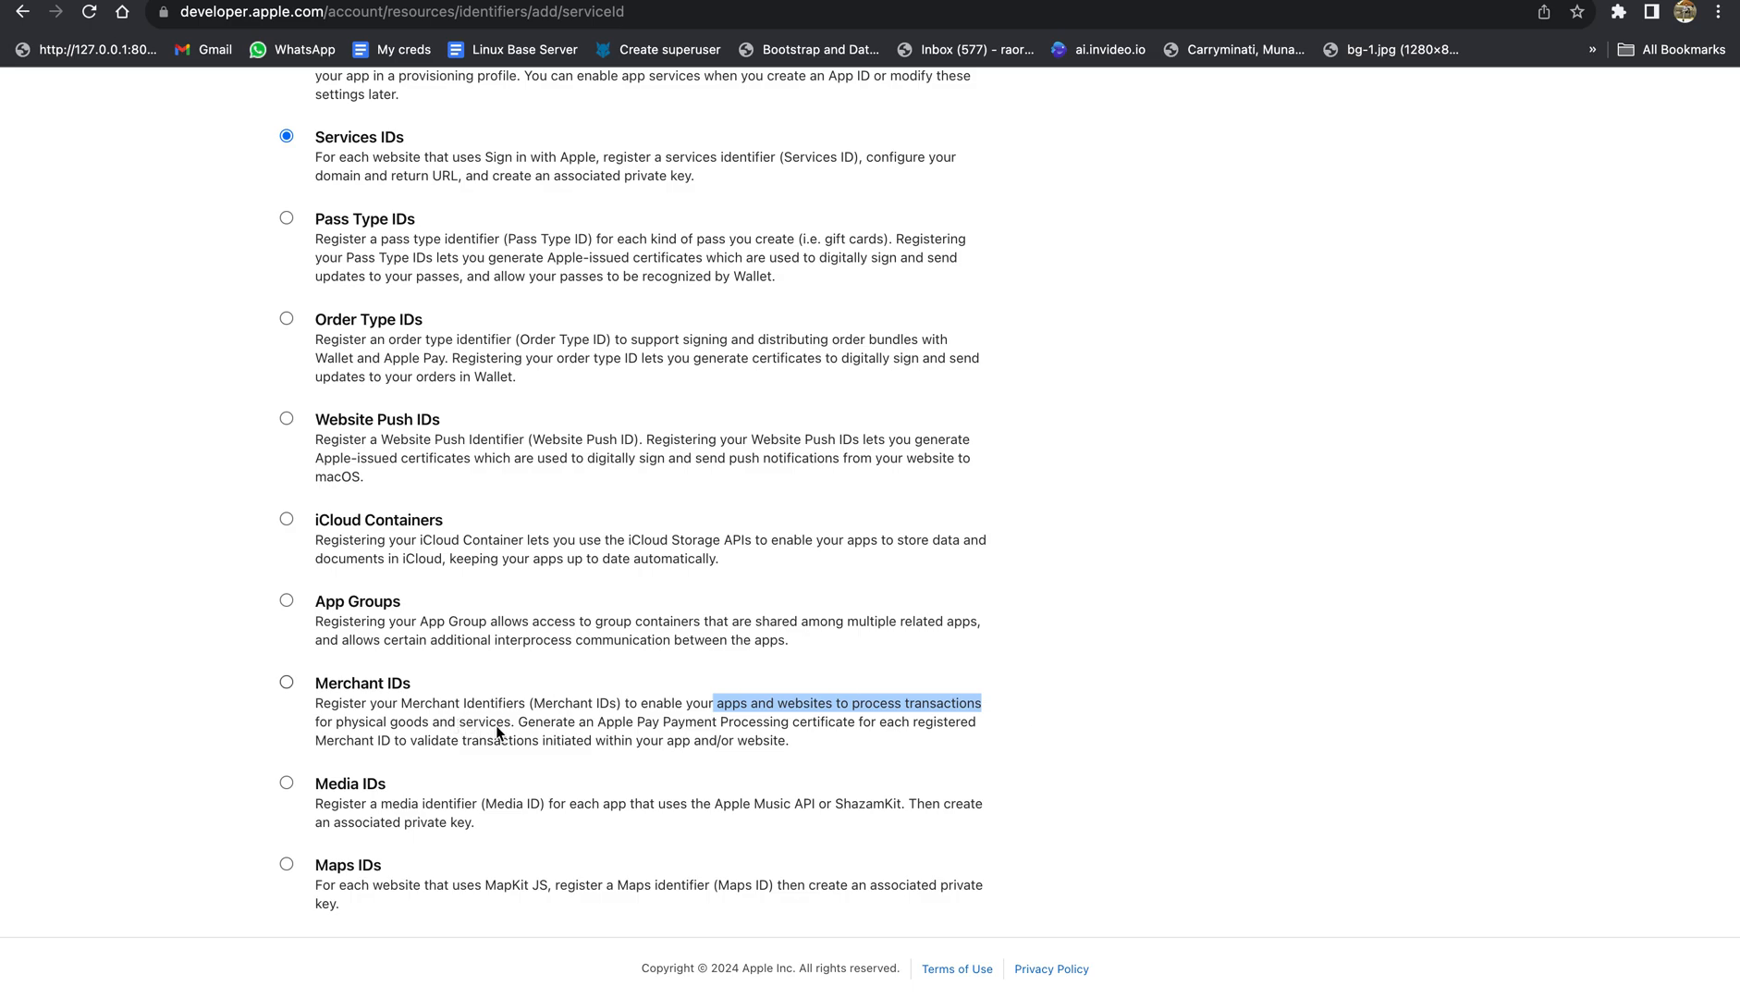
pyautogui.moveTo(543, 728); pyautogui.dragTo(712, 730)
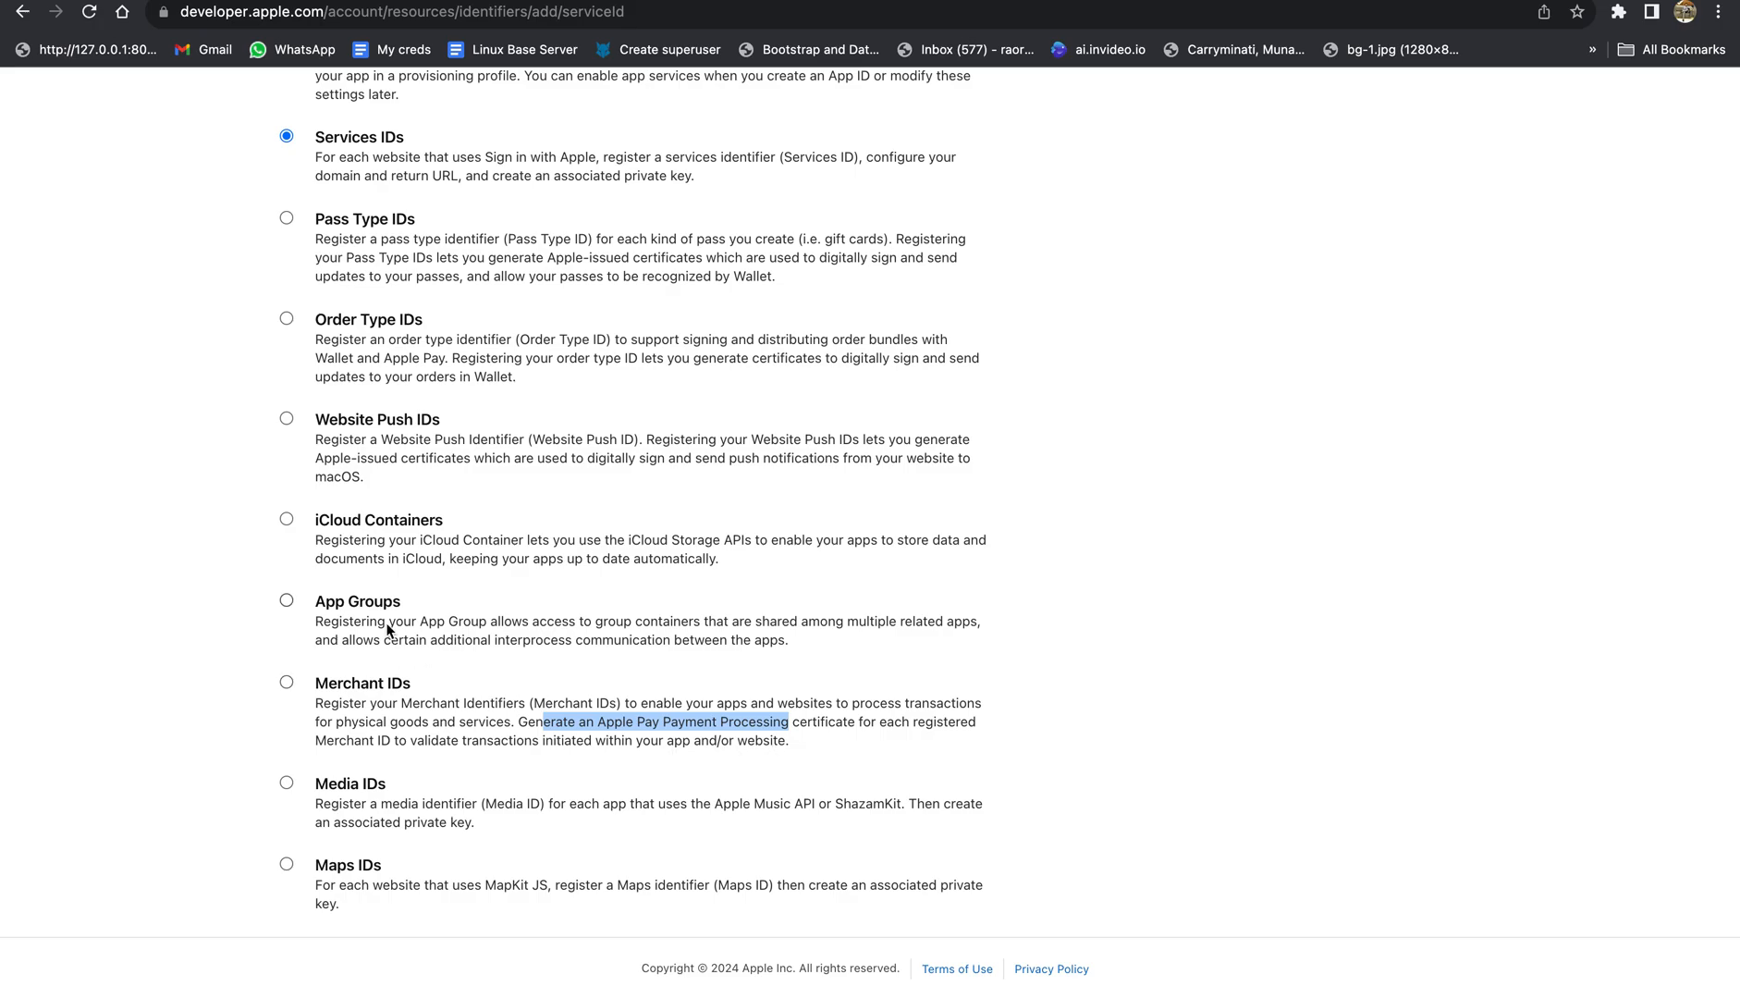
pyautogui.scroll(5, 659, 453)
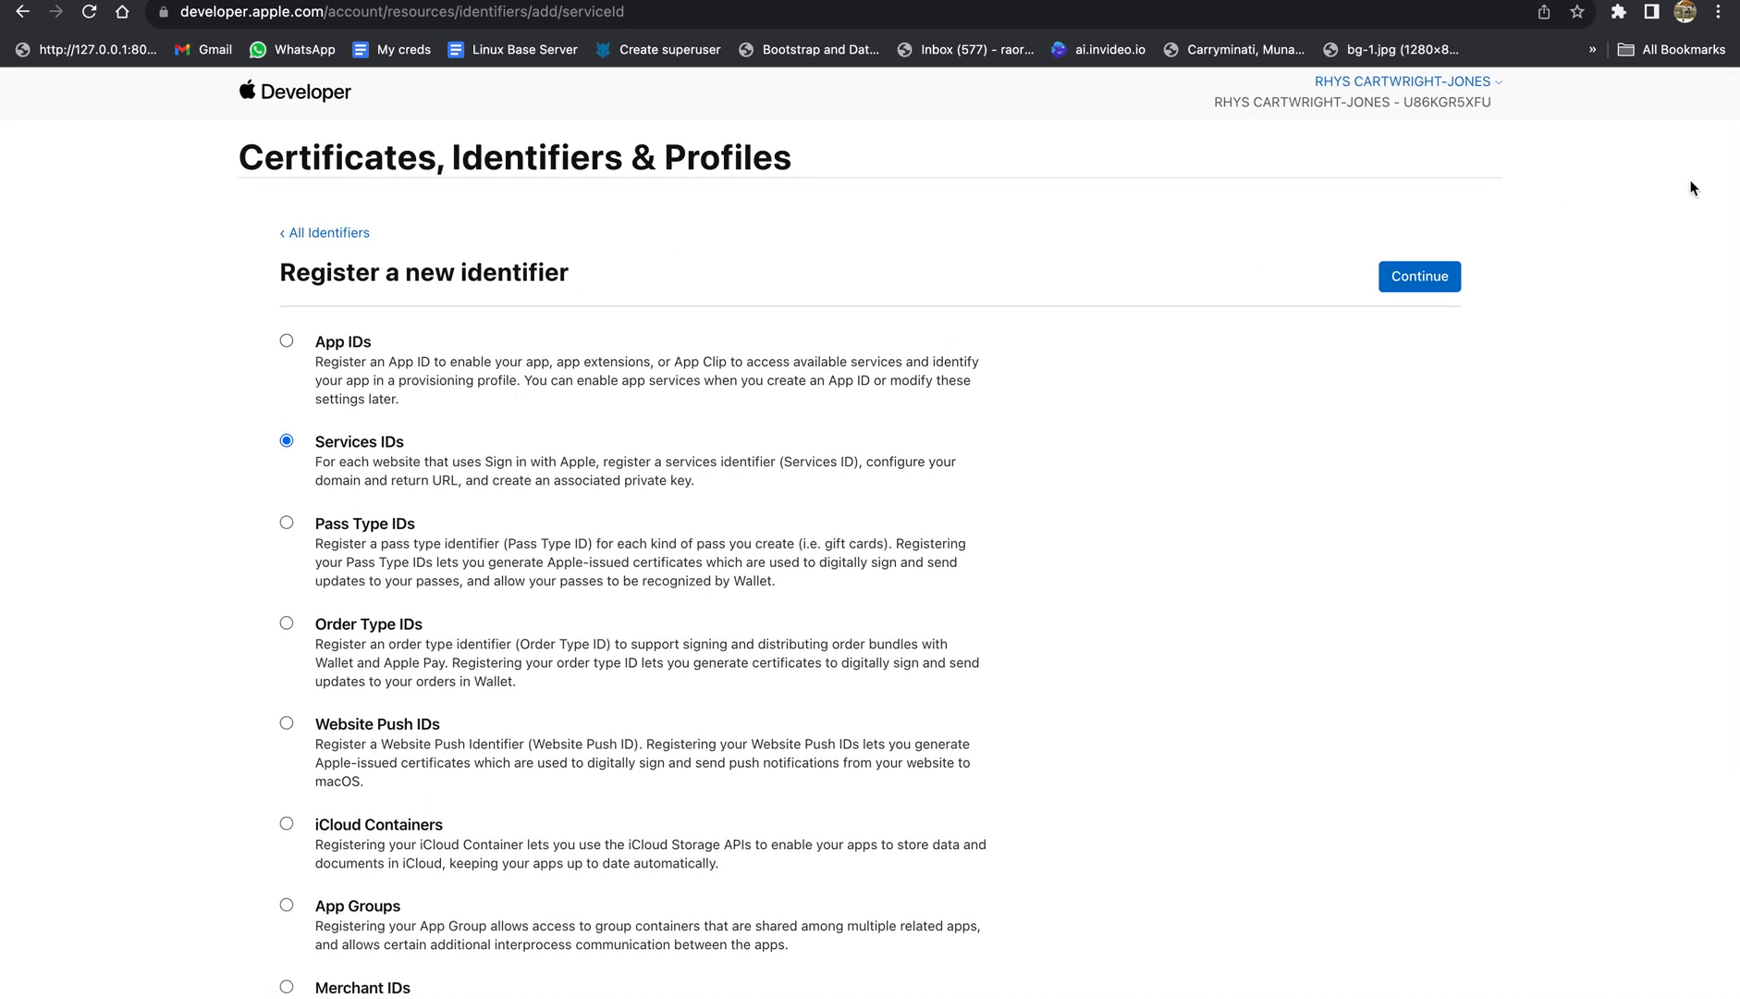
# - Return to the identifiers list, filter it by Merchant IDs and open the LawTabby Website Payment identifier
pyautogui.click(24, 15)
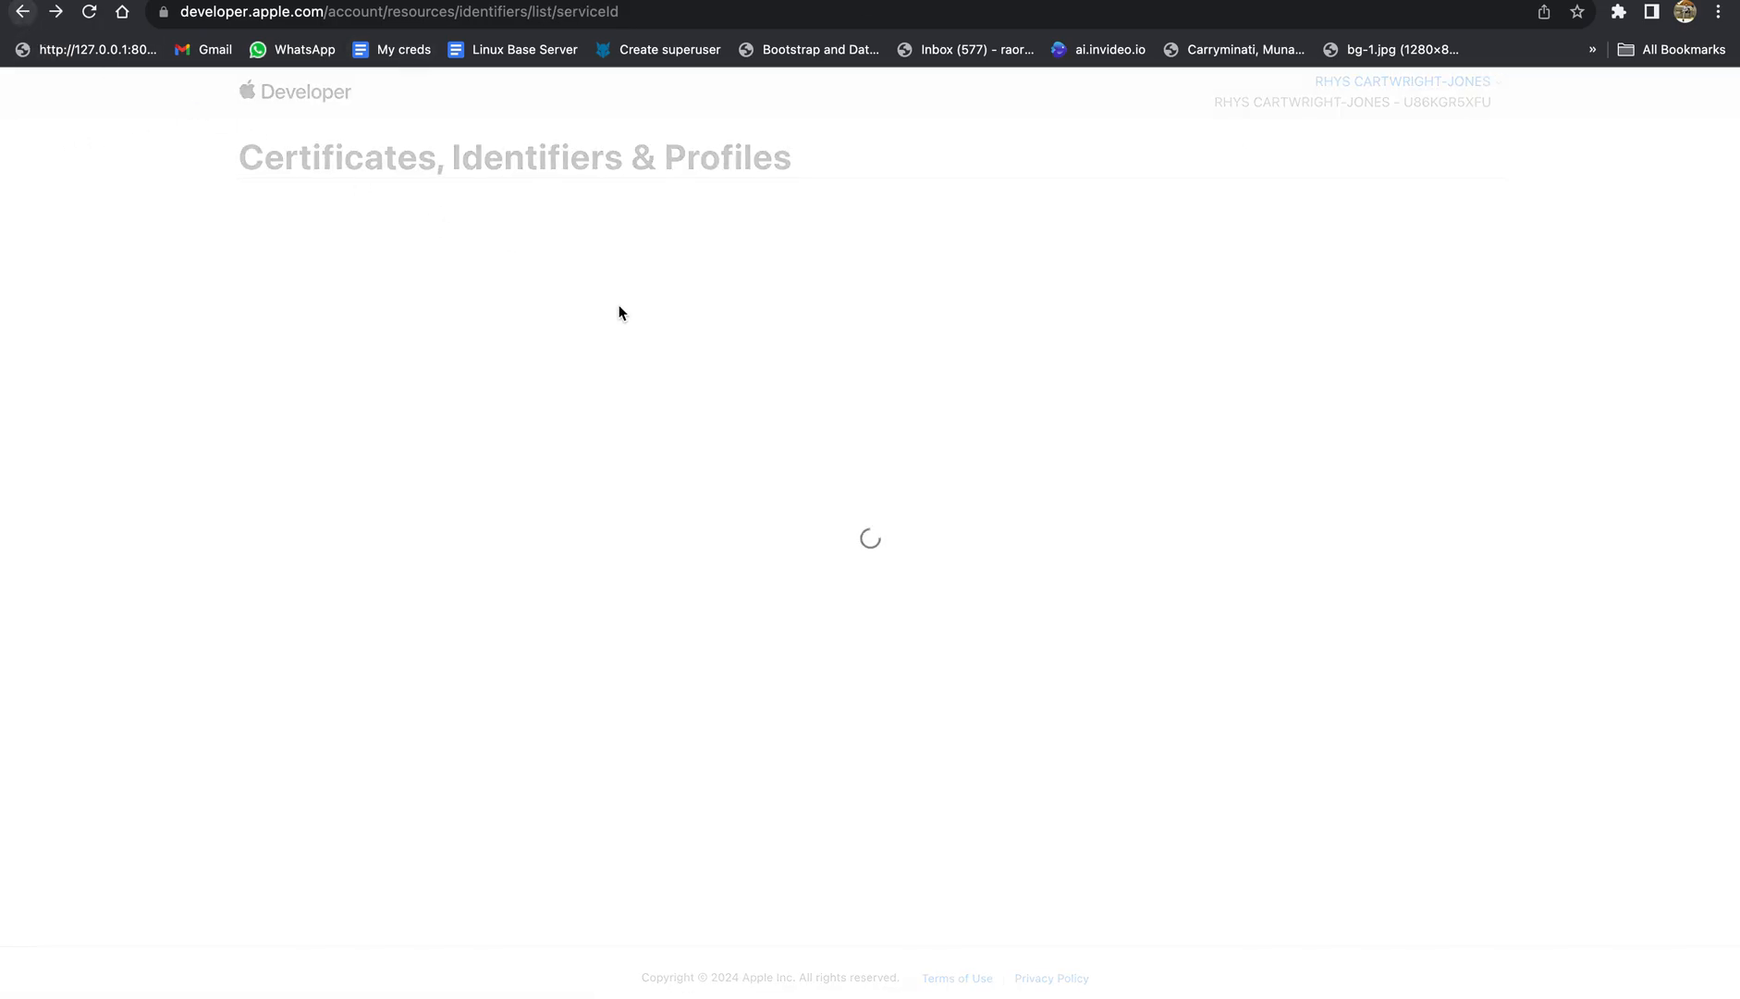
pyautogui.click(1424, 232)
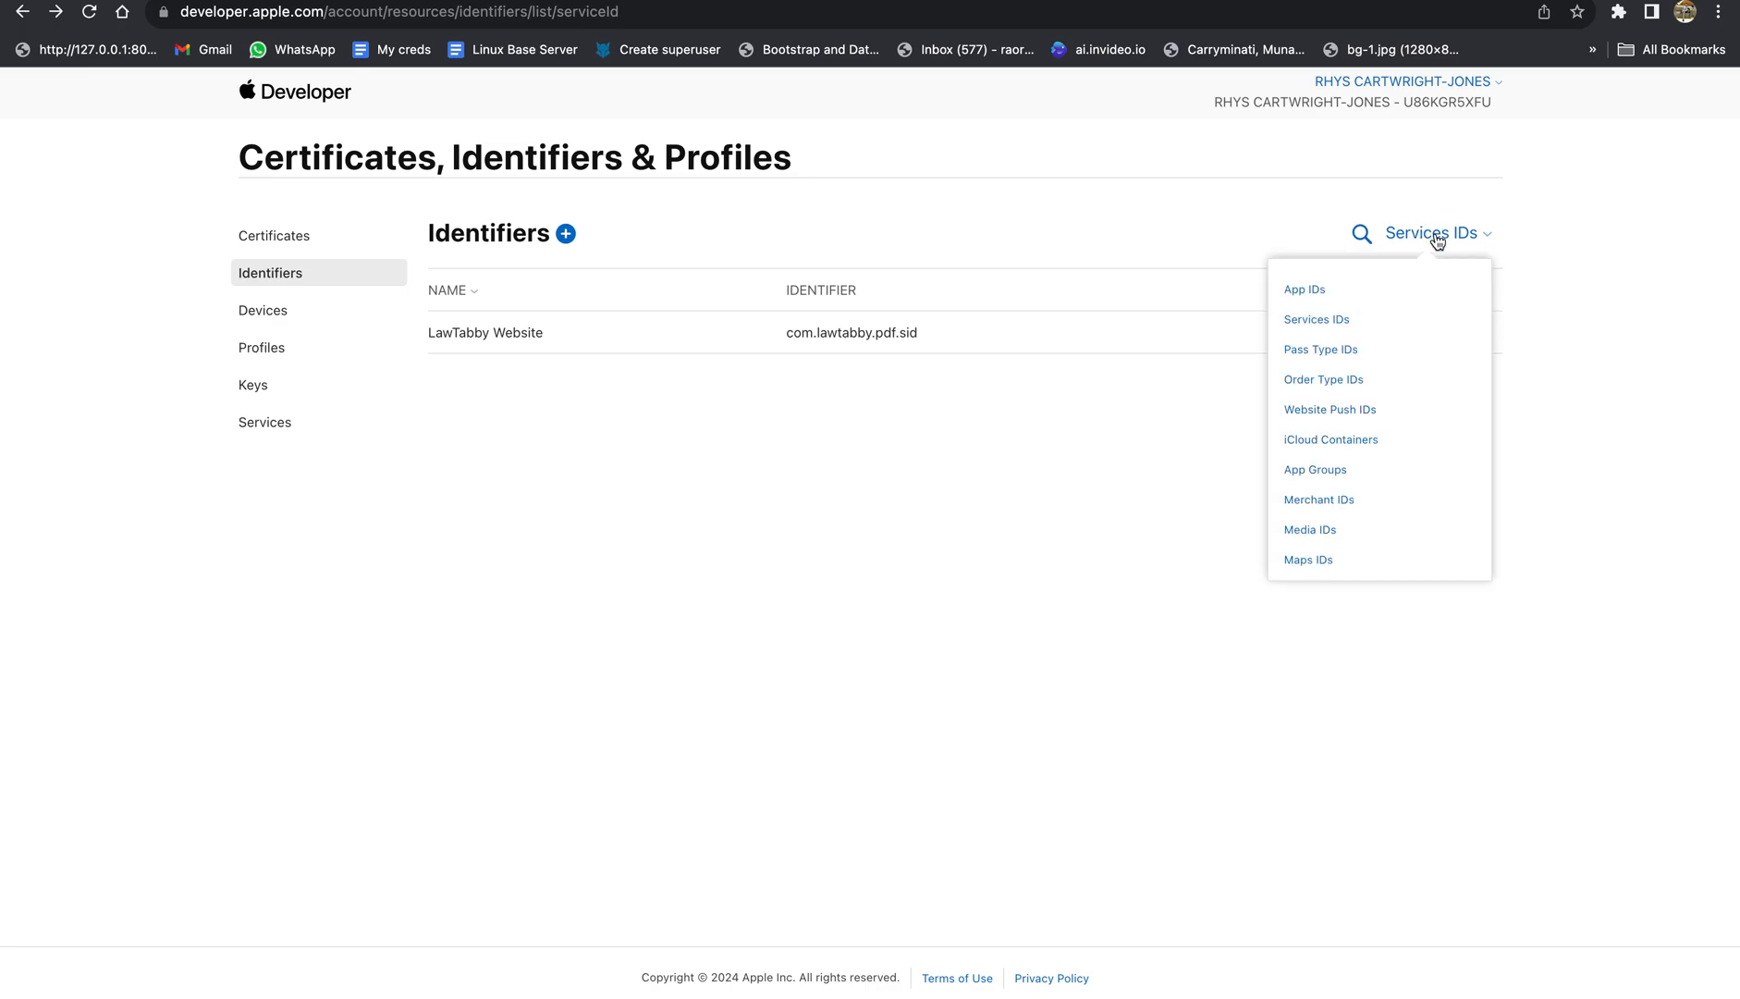
pyautogui.click(1307, 502)
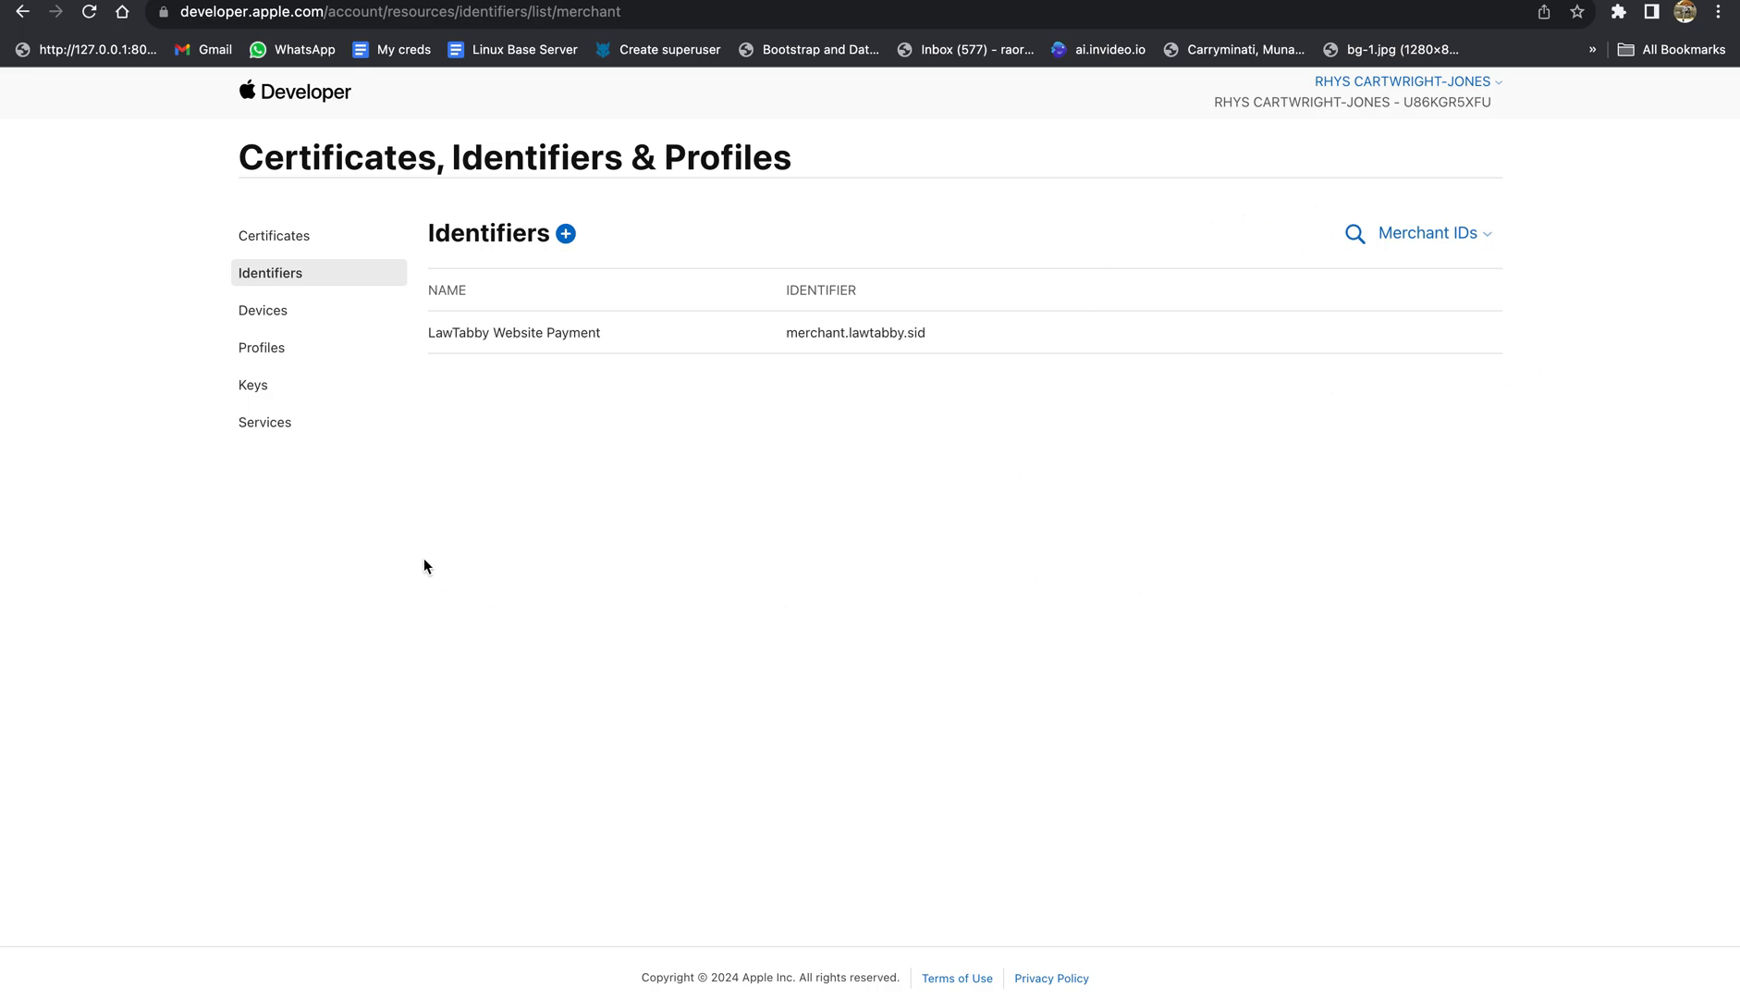
pyautogui.click(545, 331)
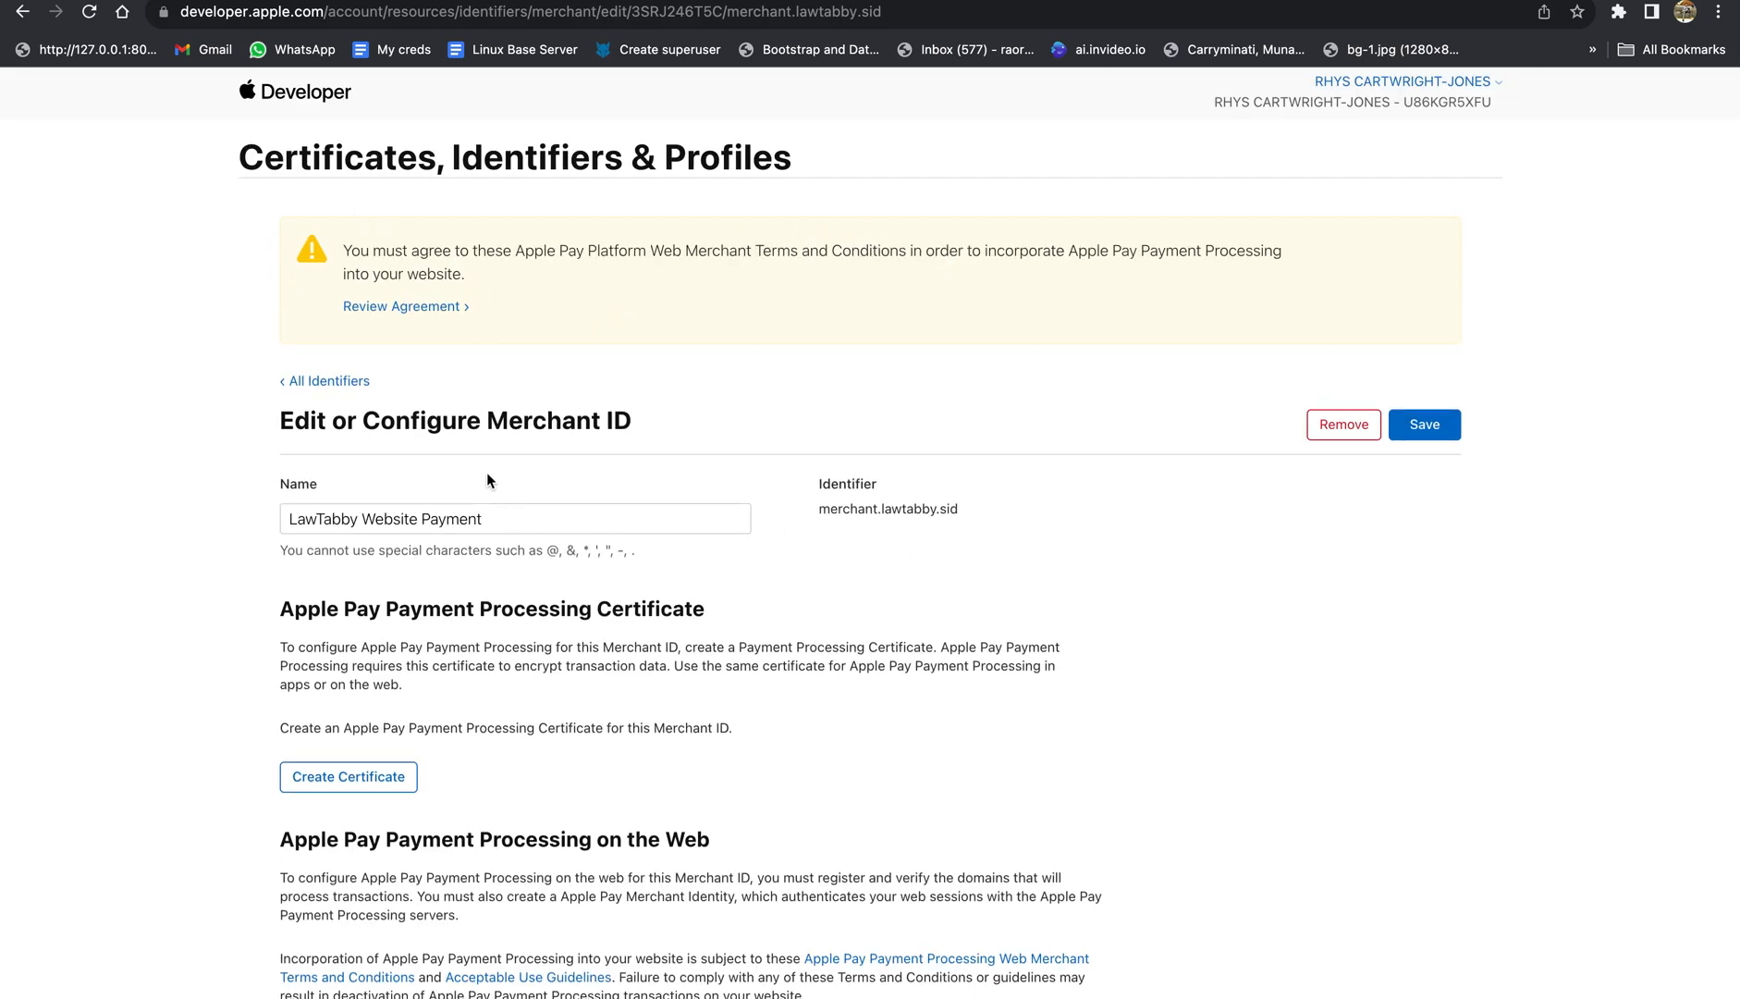
# - Start an Apple Pay Payment Processing Certificate for this merchant ID, keeping No for payments processed exclusively in China mainland
pyautogui.scroll(-5, 530, 564)
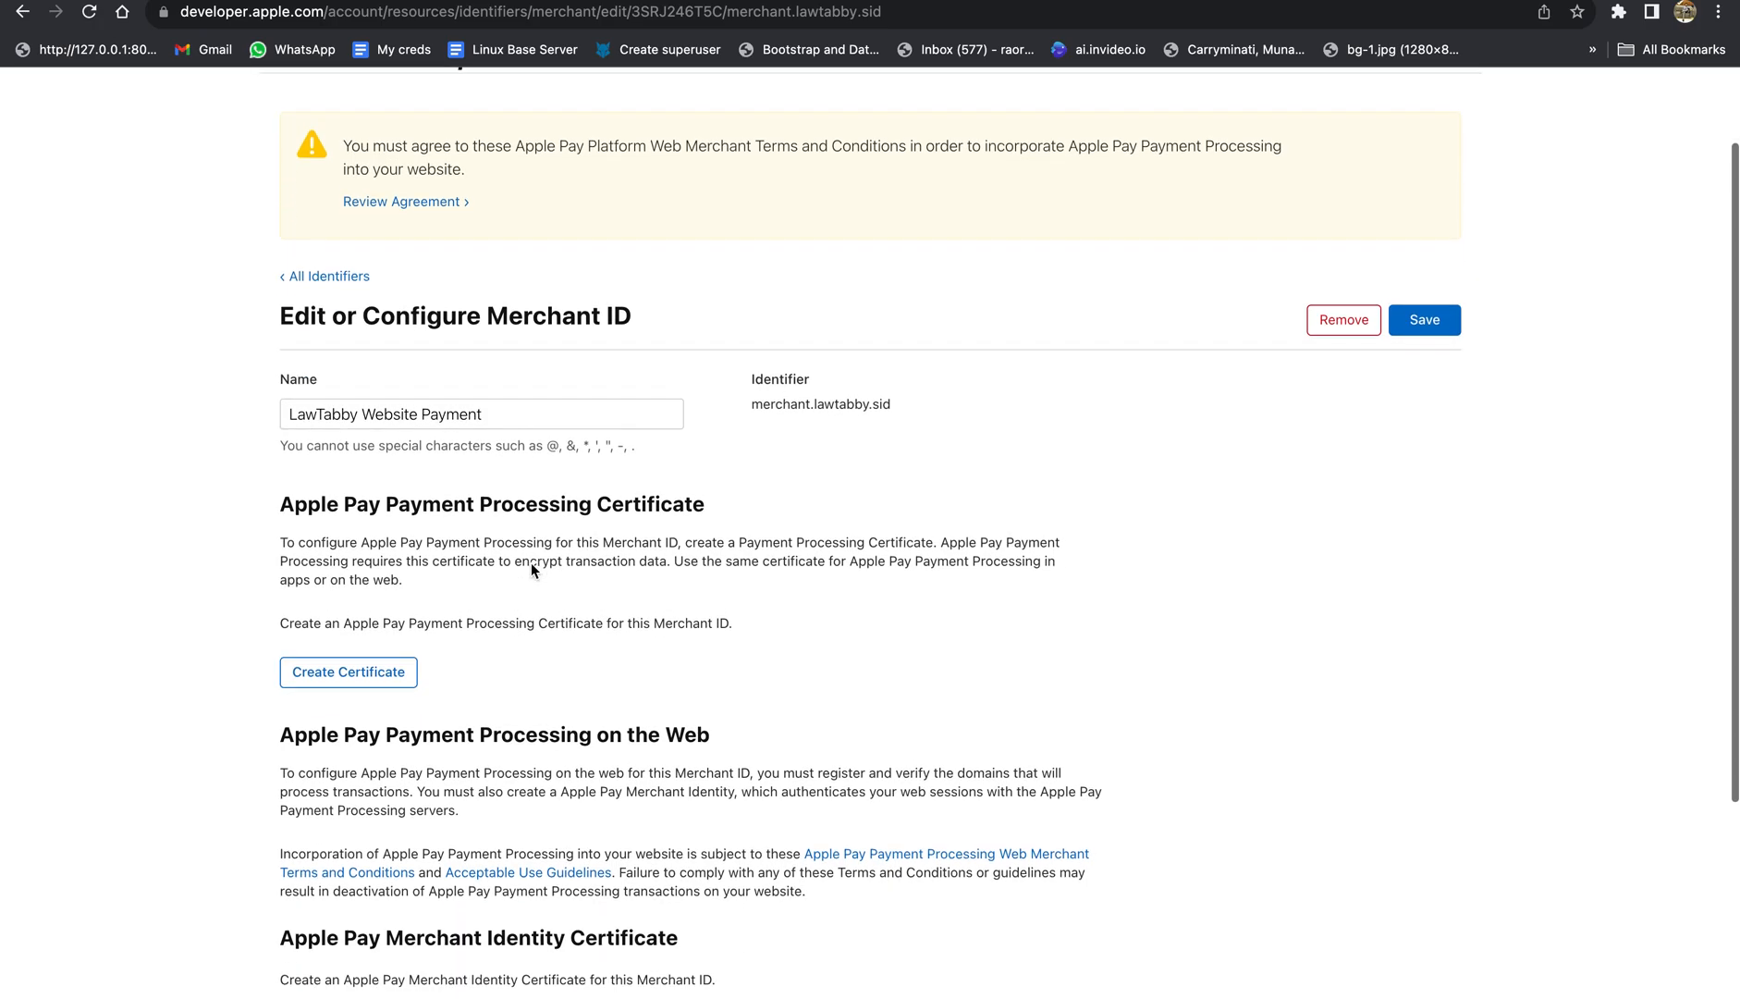
pyautogui.scroll(5, 526, 503)
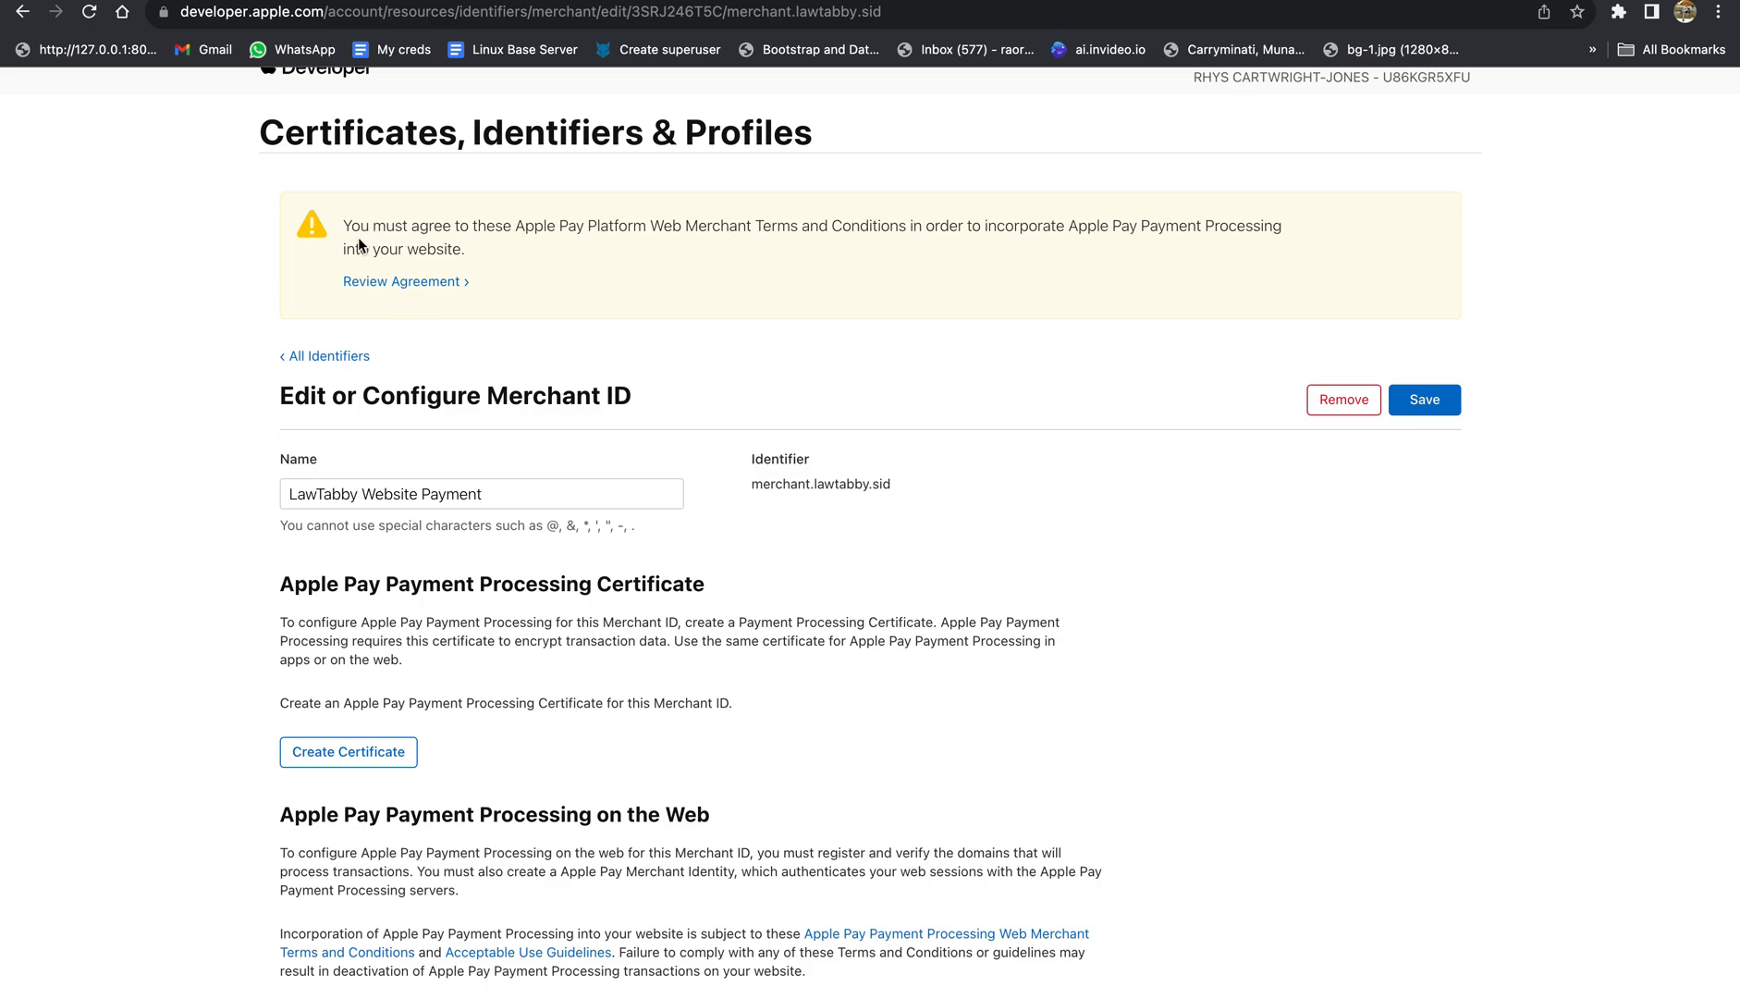
pyautogui.moveTo(344, 230); pyautogui.dragTo(1117, 214)
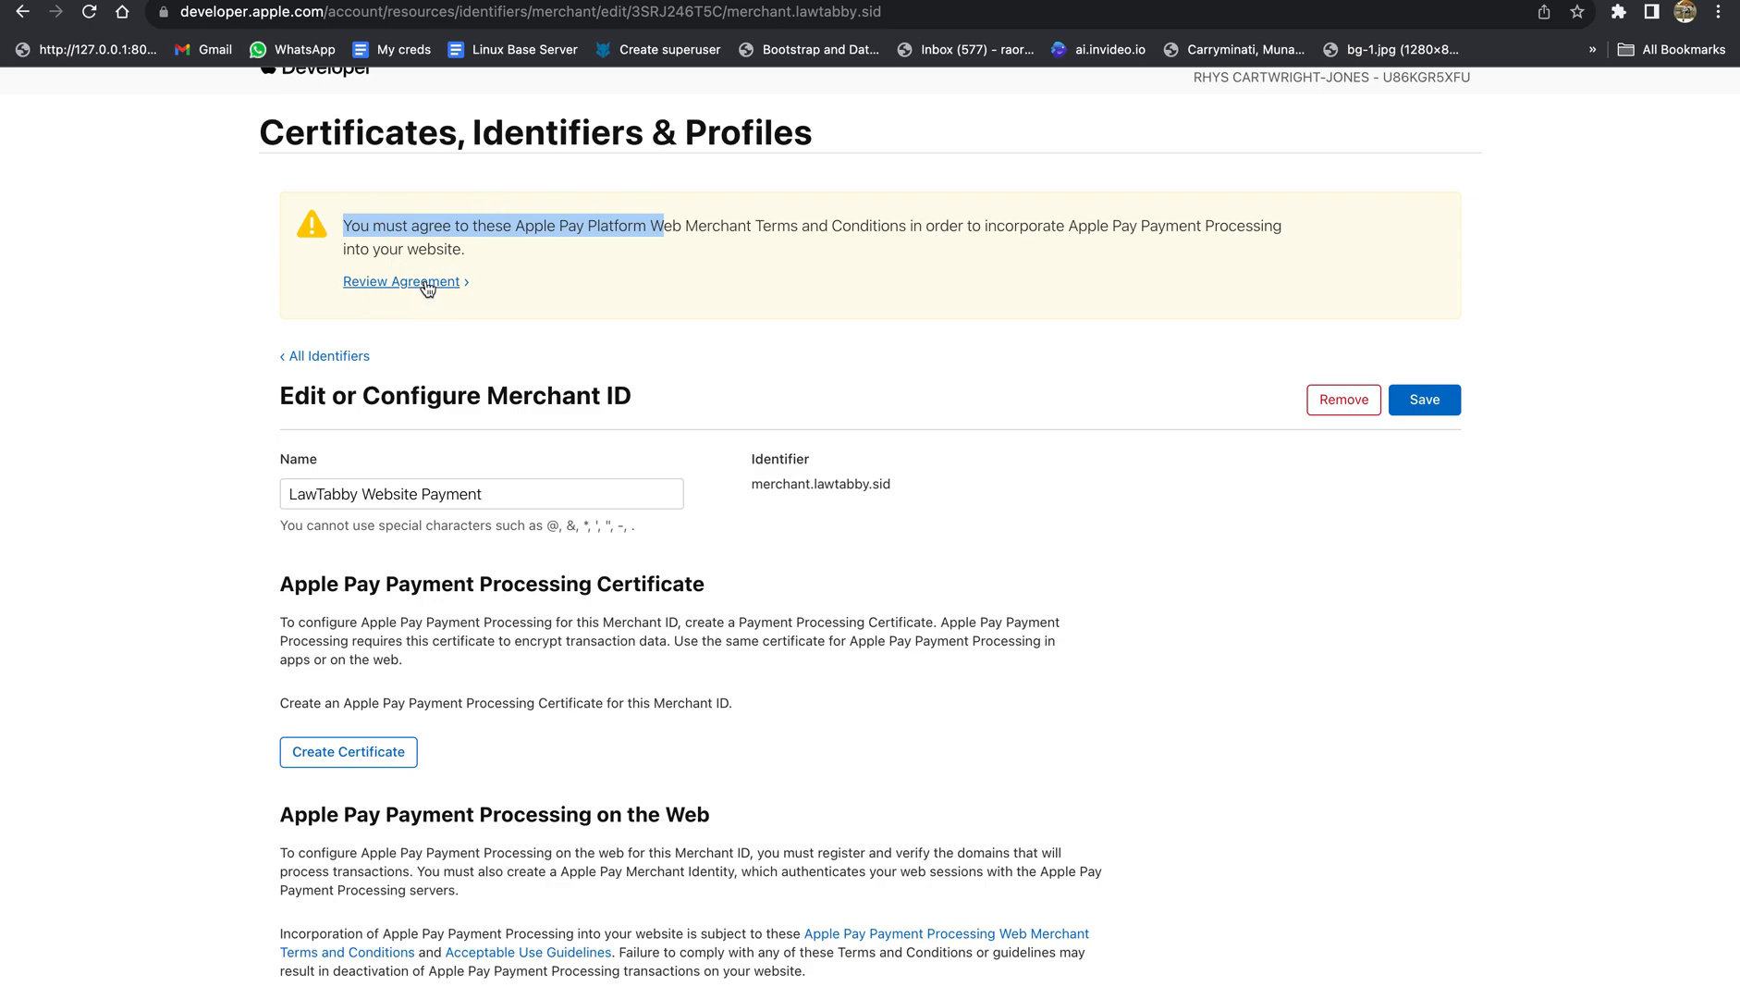
pyautogui.scroll(-2, 533, 548)
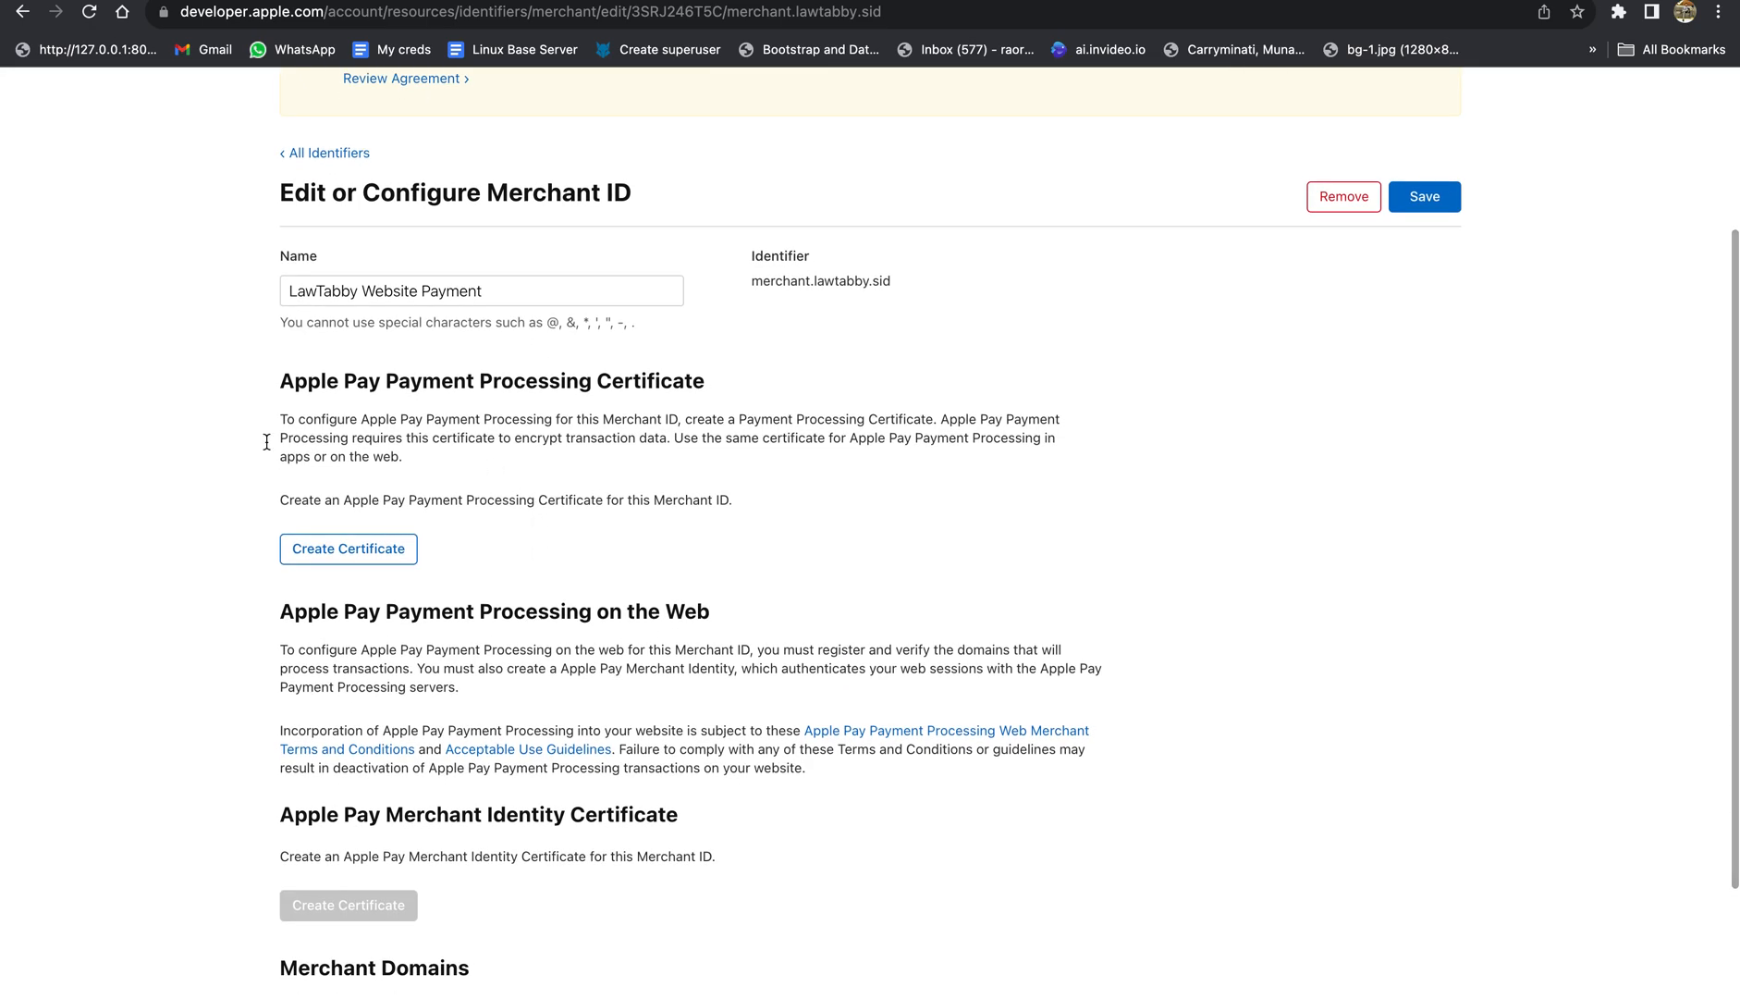
pyautogui.click(333, 555)
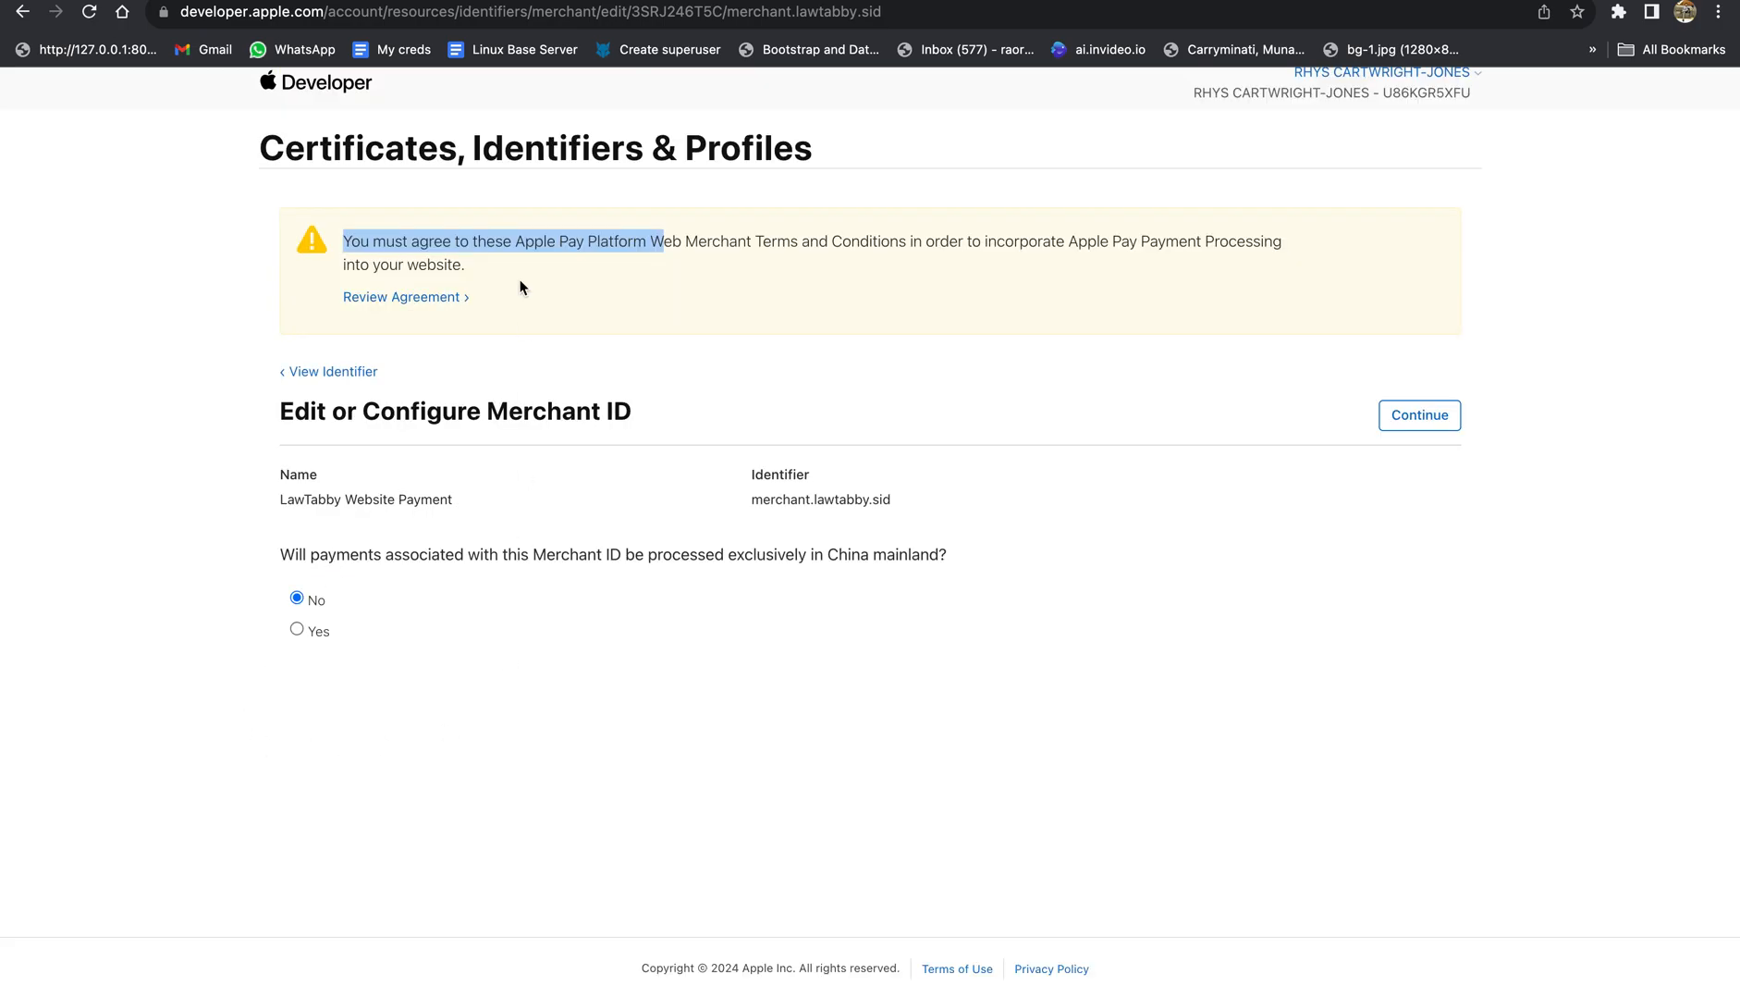
pyautogui.moveTo(275, 552); pyautogui.dragTo(729, 547)
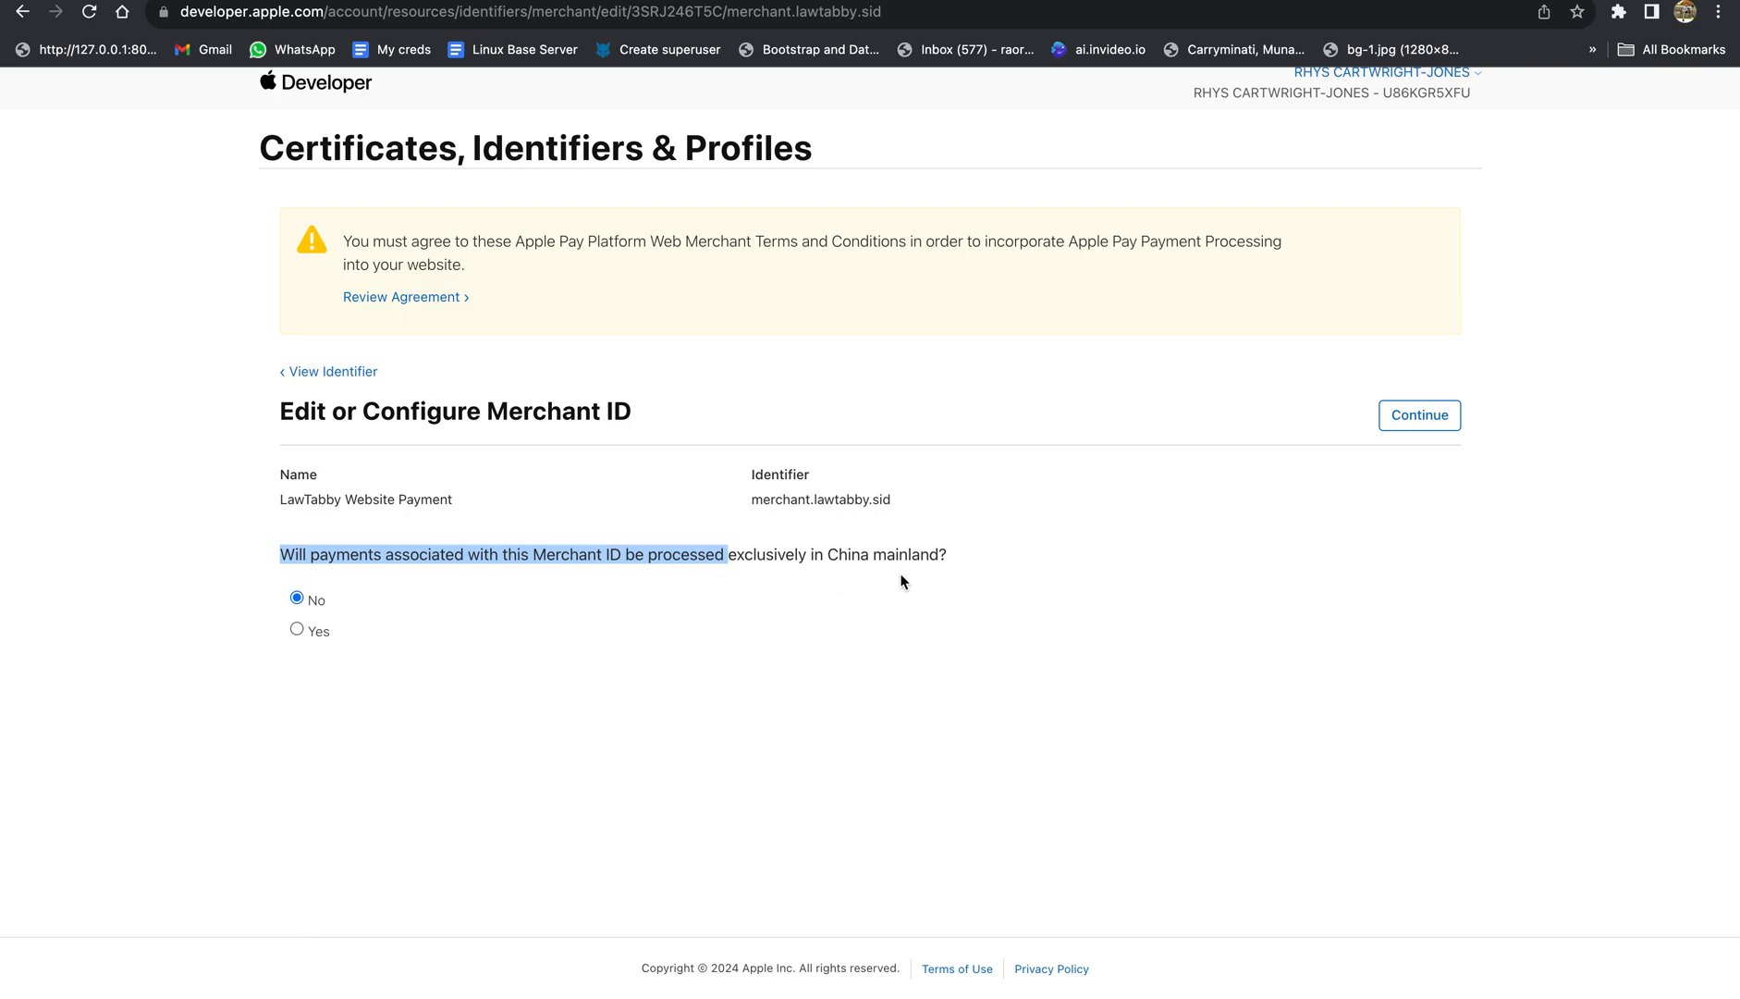
pyautogui.moveTo(999, 566); pyautogui.dragTo(192, 554)
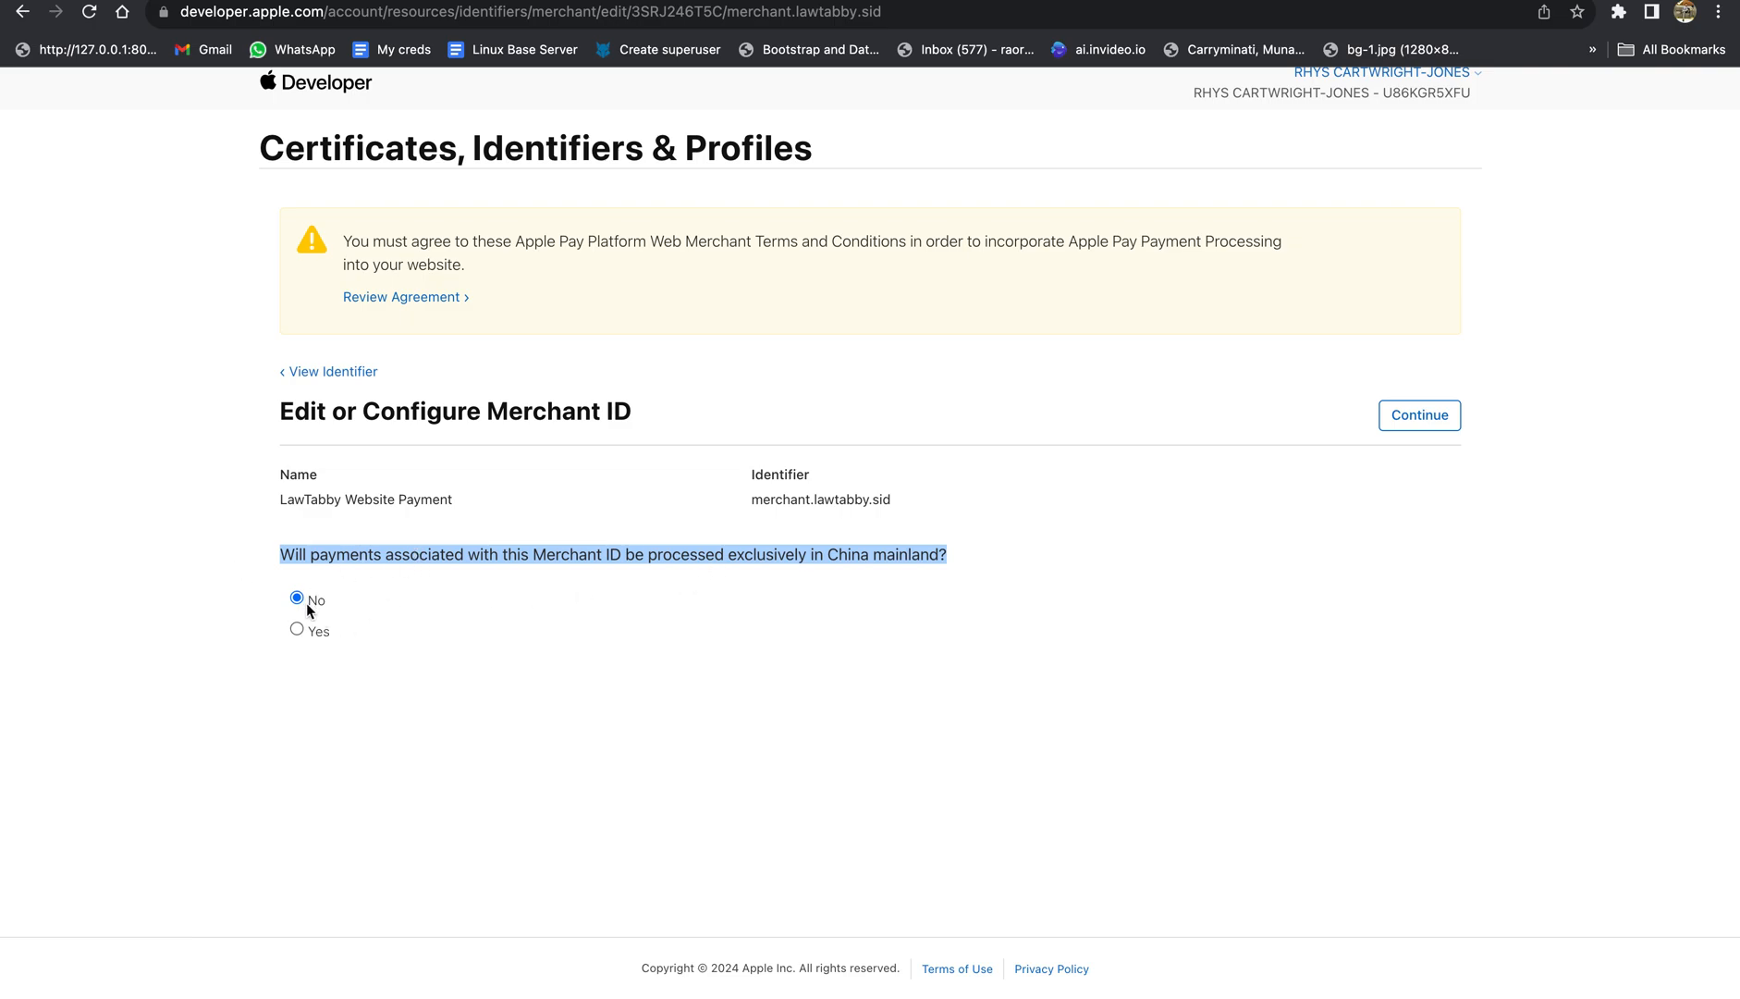
pyautogui.click(166, 694)
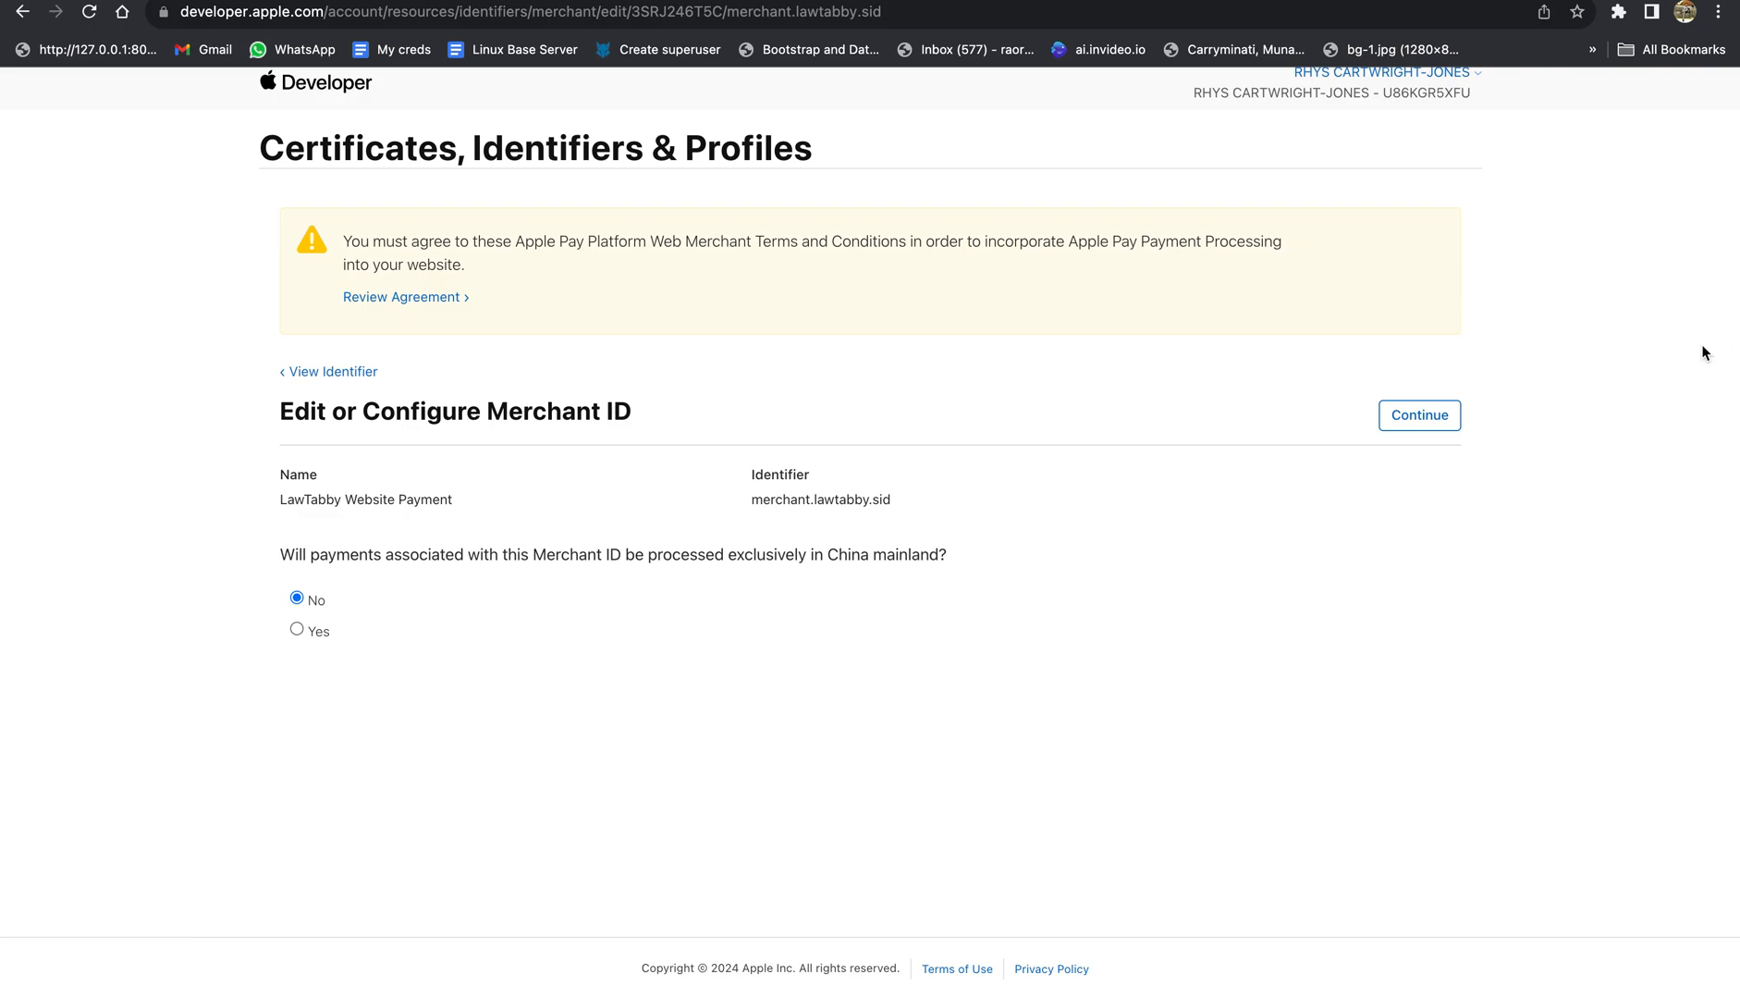
pyautogui.click(1435, 414)
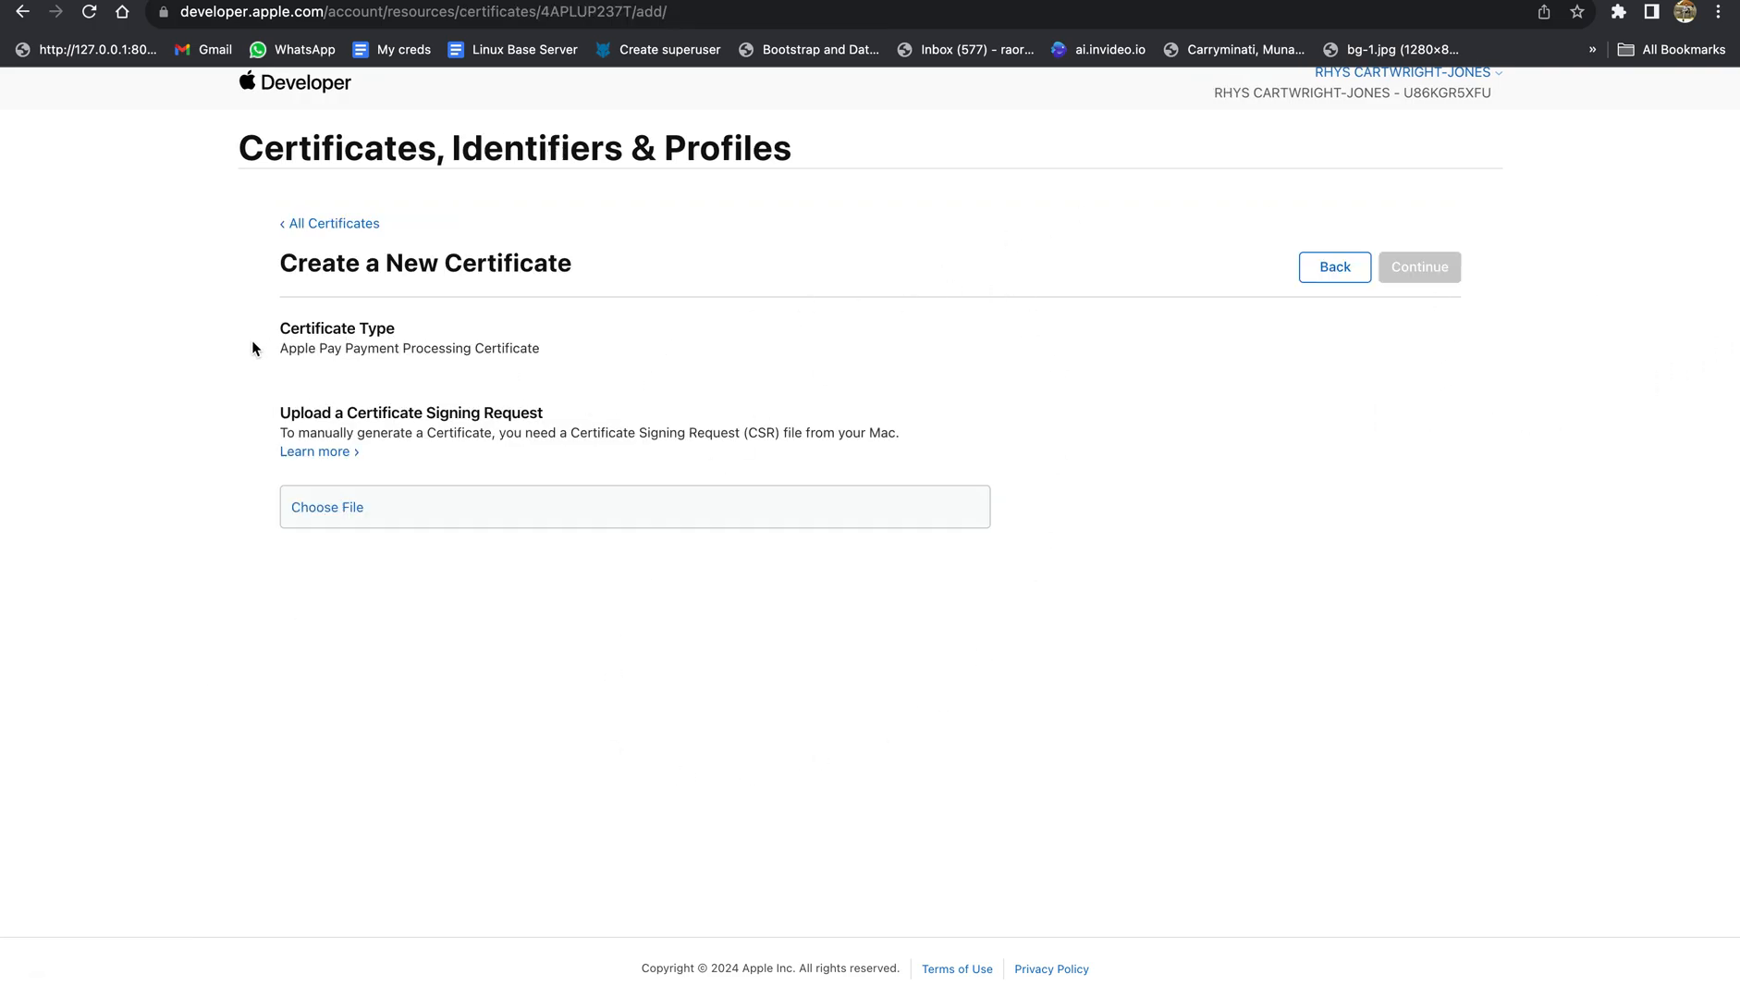
# - Examine the certificate type and the signing request upload section, opening the file chooser and closing it without a selection
pyautogui.moveTo(273, 330); pyautogui.dragTo(422, 329)
pyautogui.moveTo(296, 347); pyautogui.dragTo(576, 349)
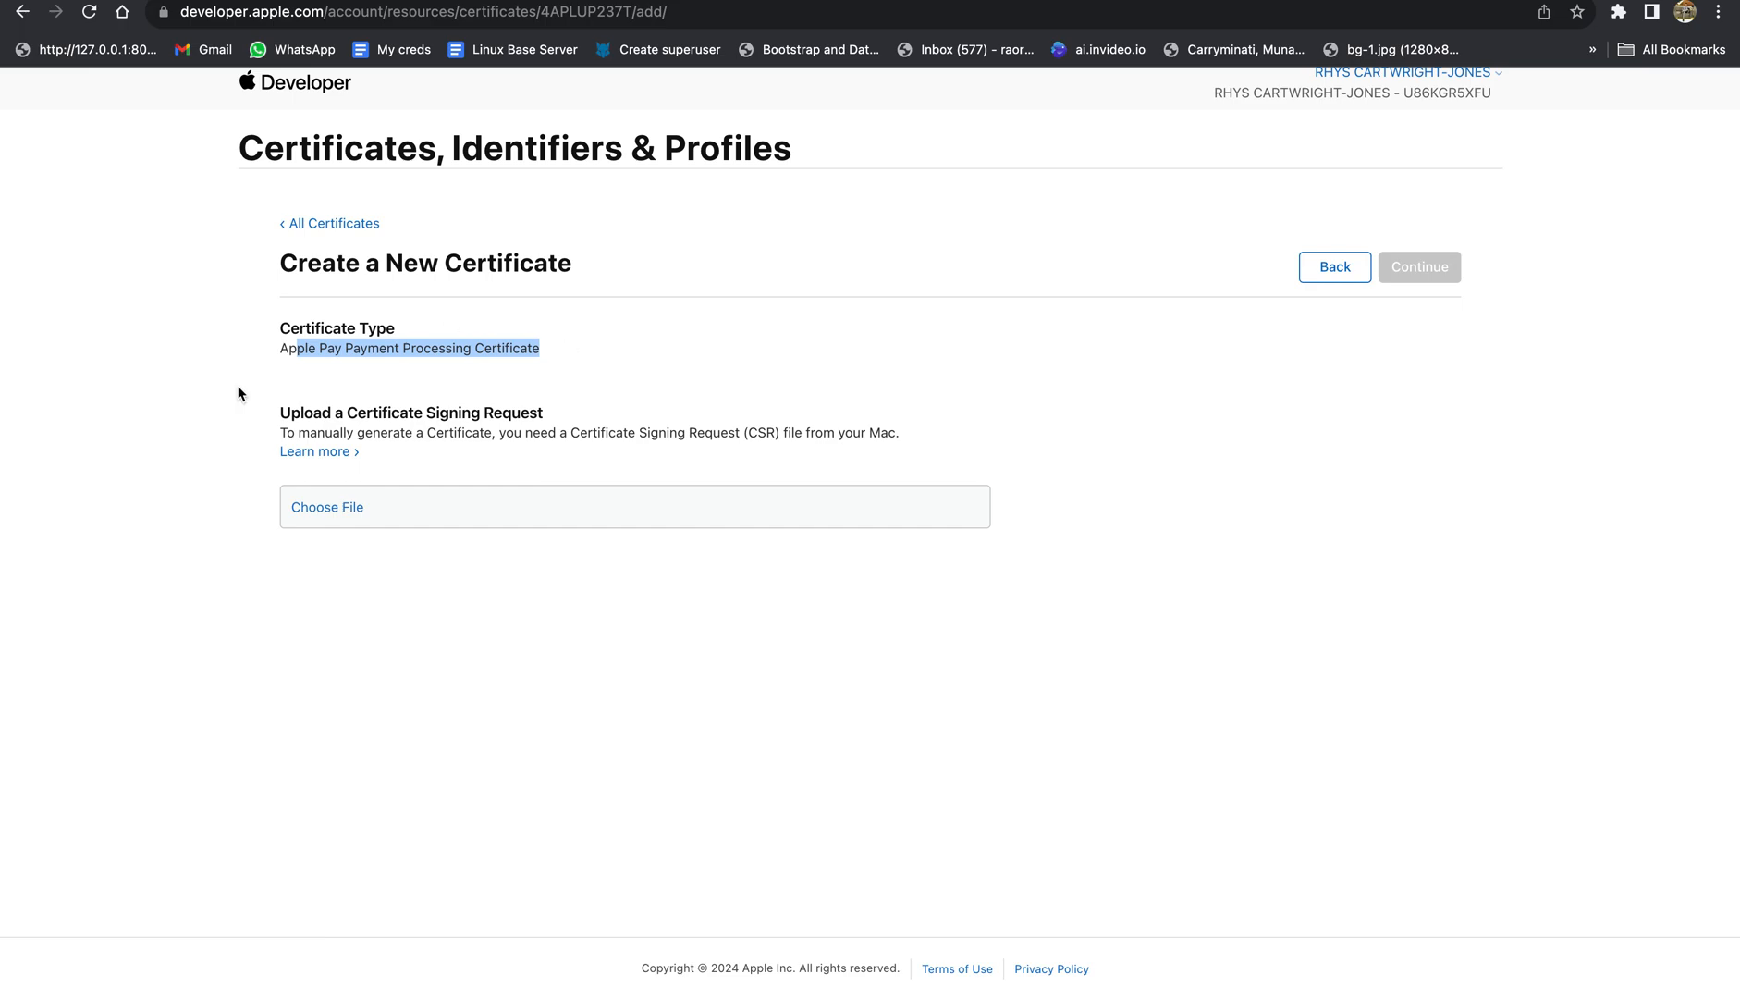
pyautogui.moveTo(276, 414); pyautogui.dragTo(602, 425)
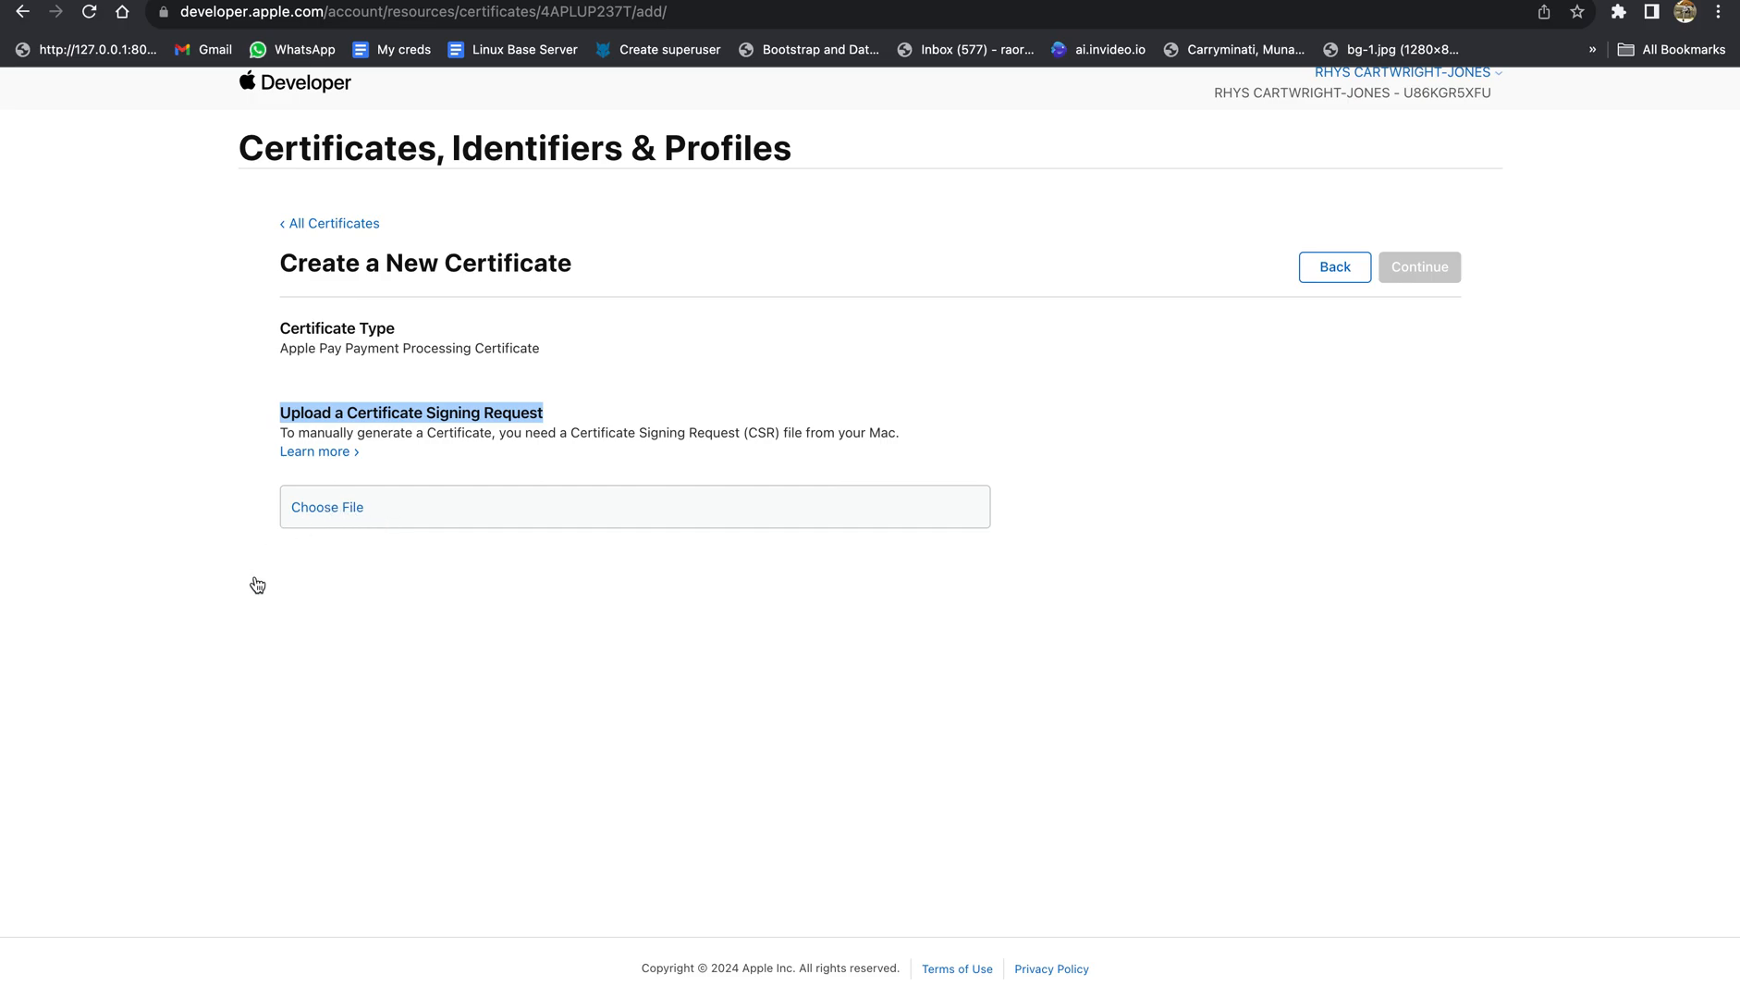
pyautogui.click(361, 523)
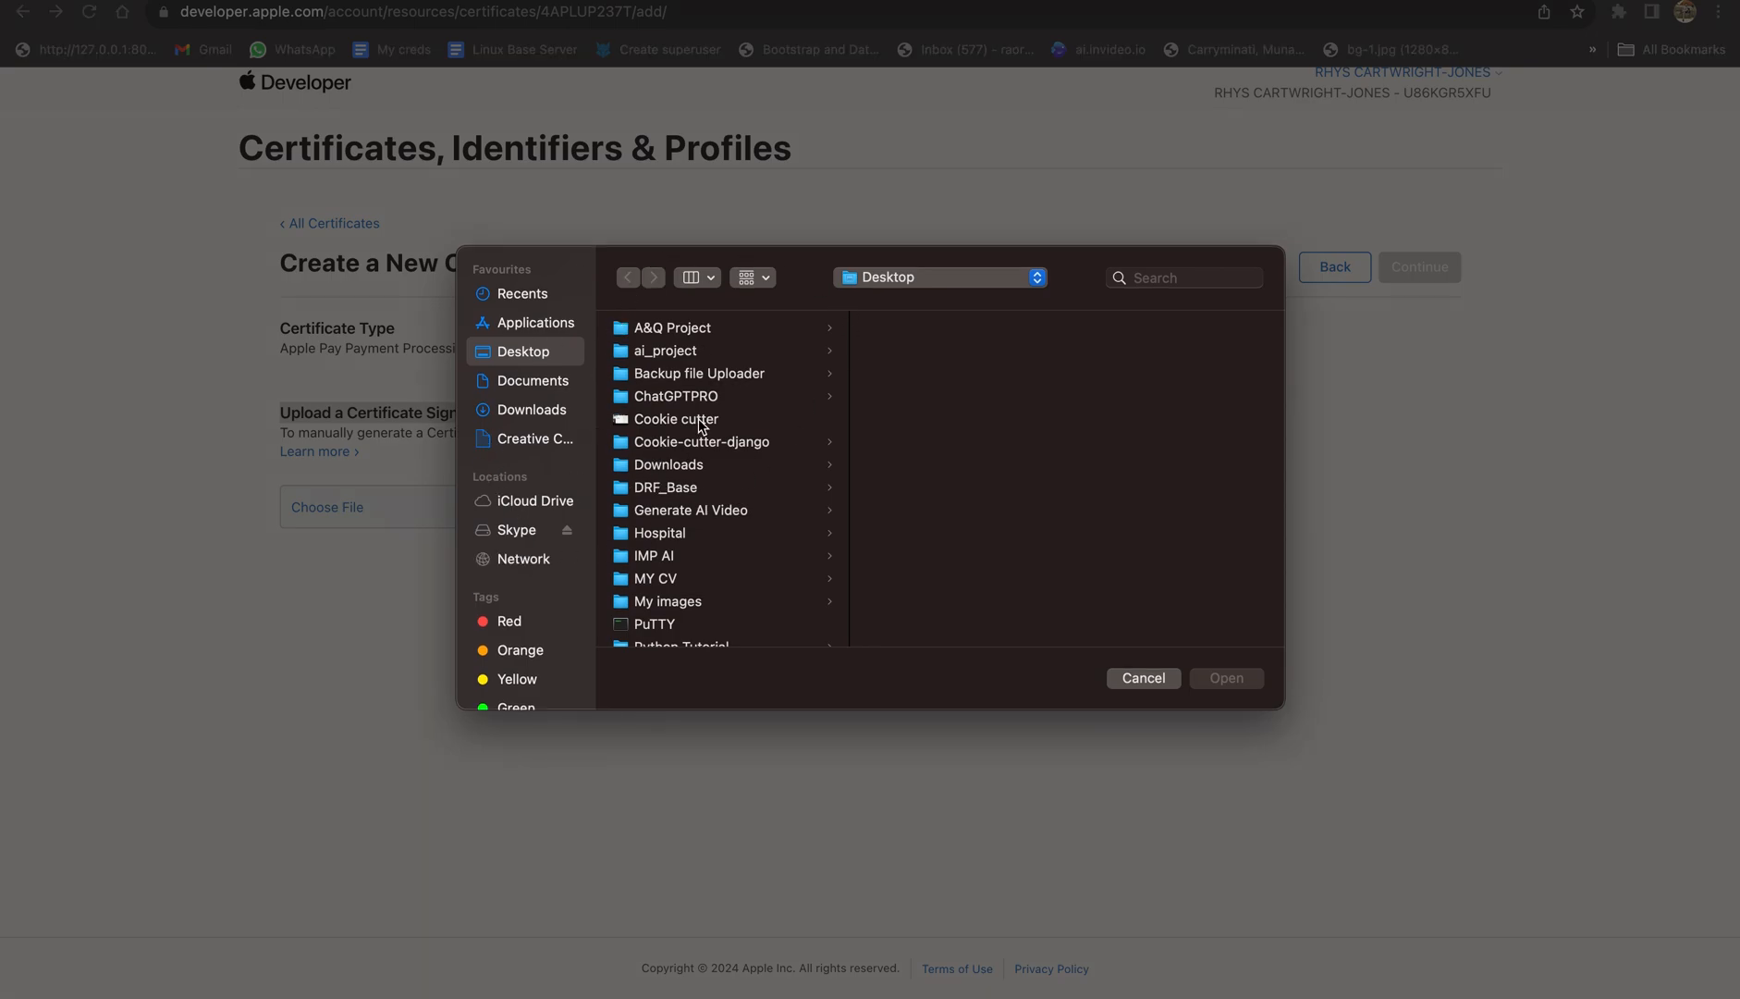
pyautogui.click(1141, 677)
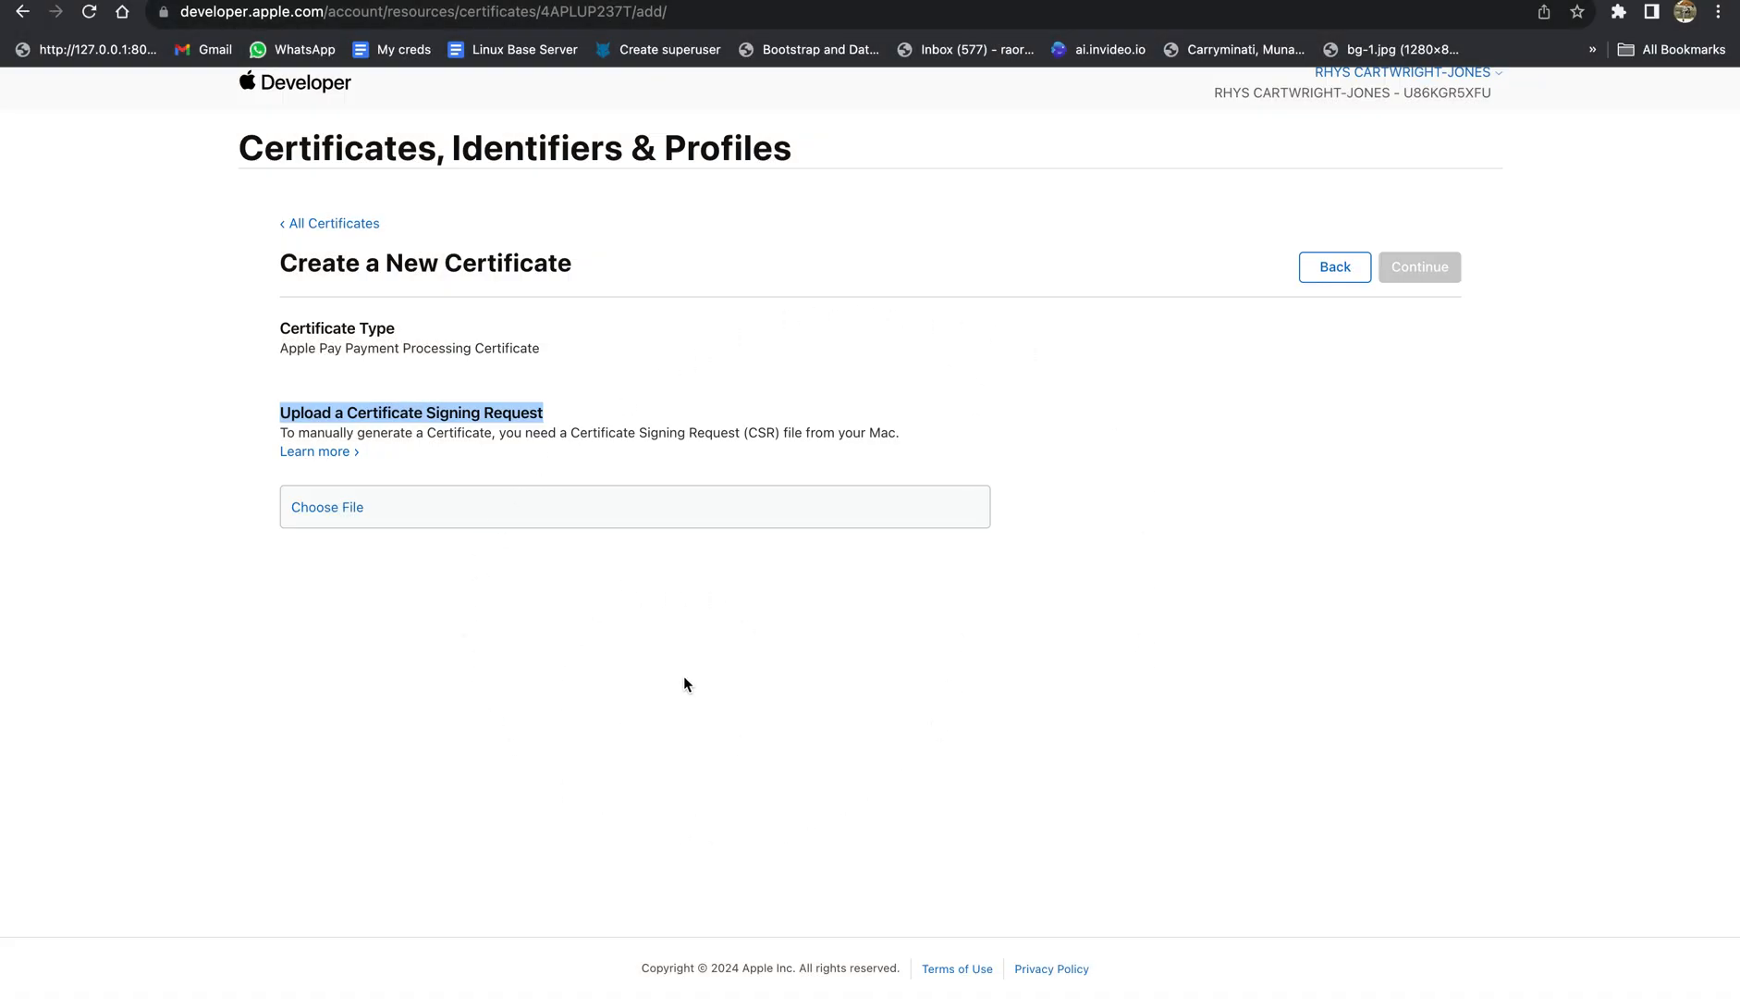
pyautogui.click(605, 589)
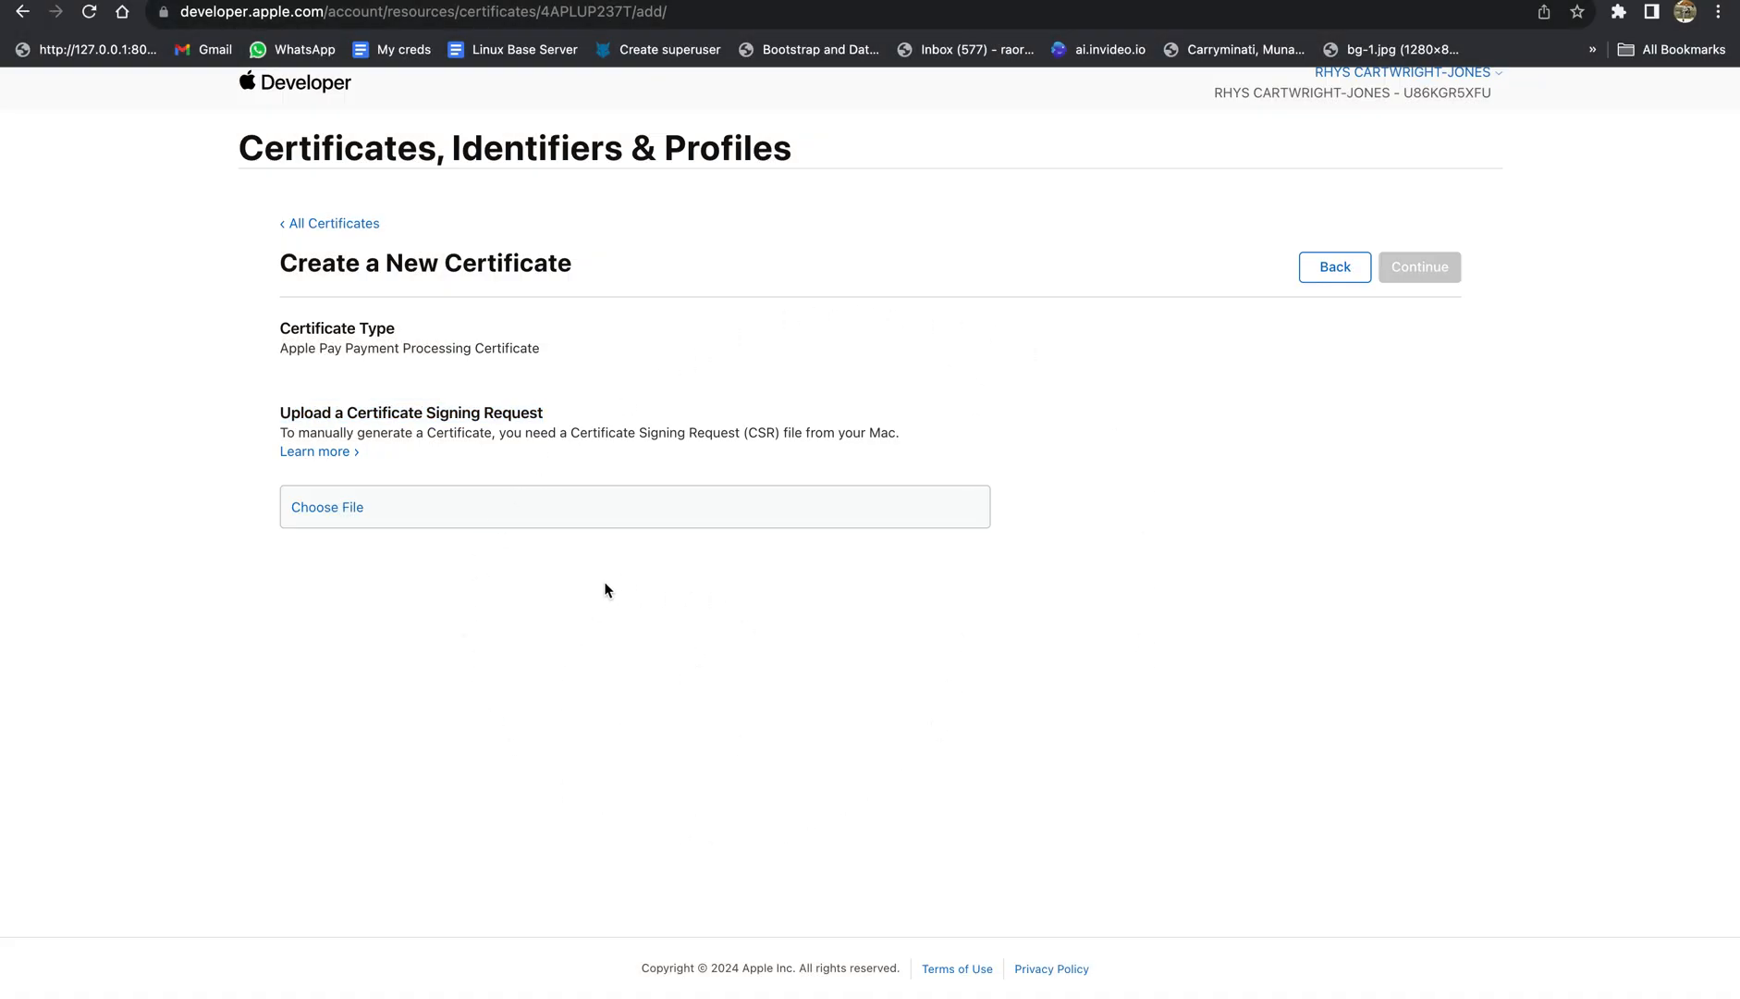